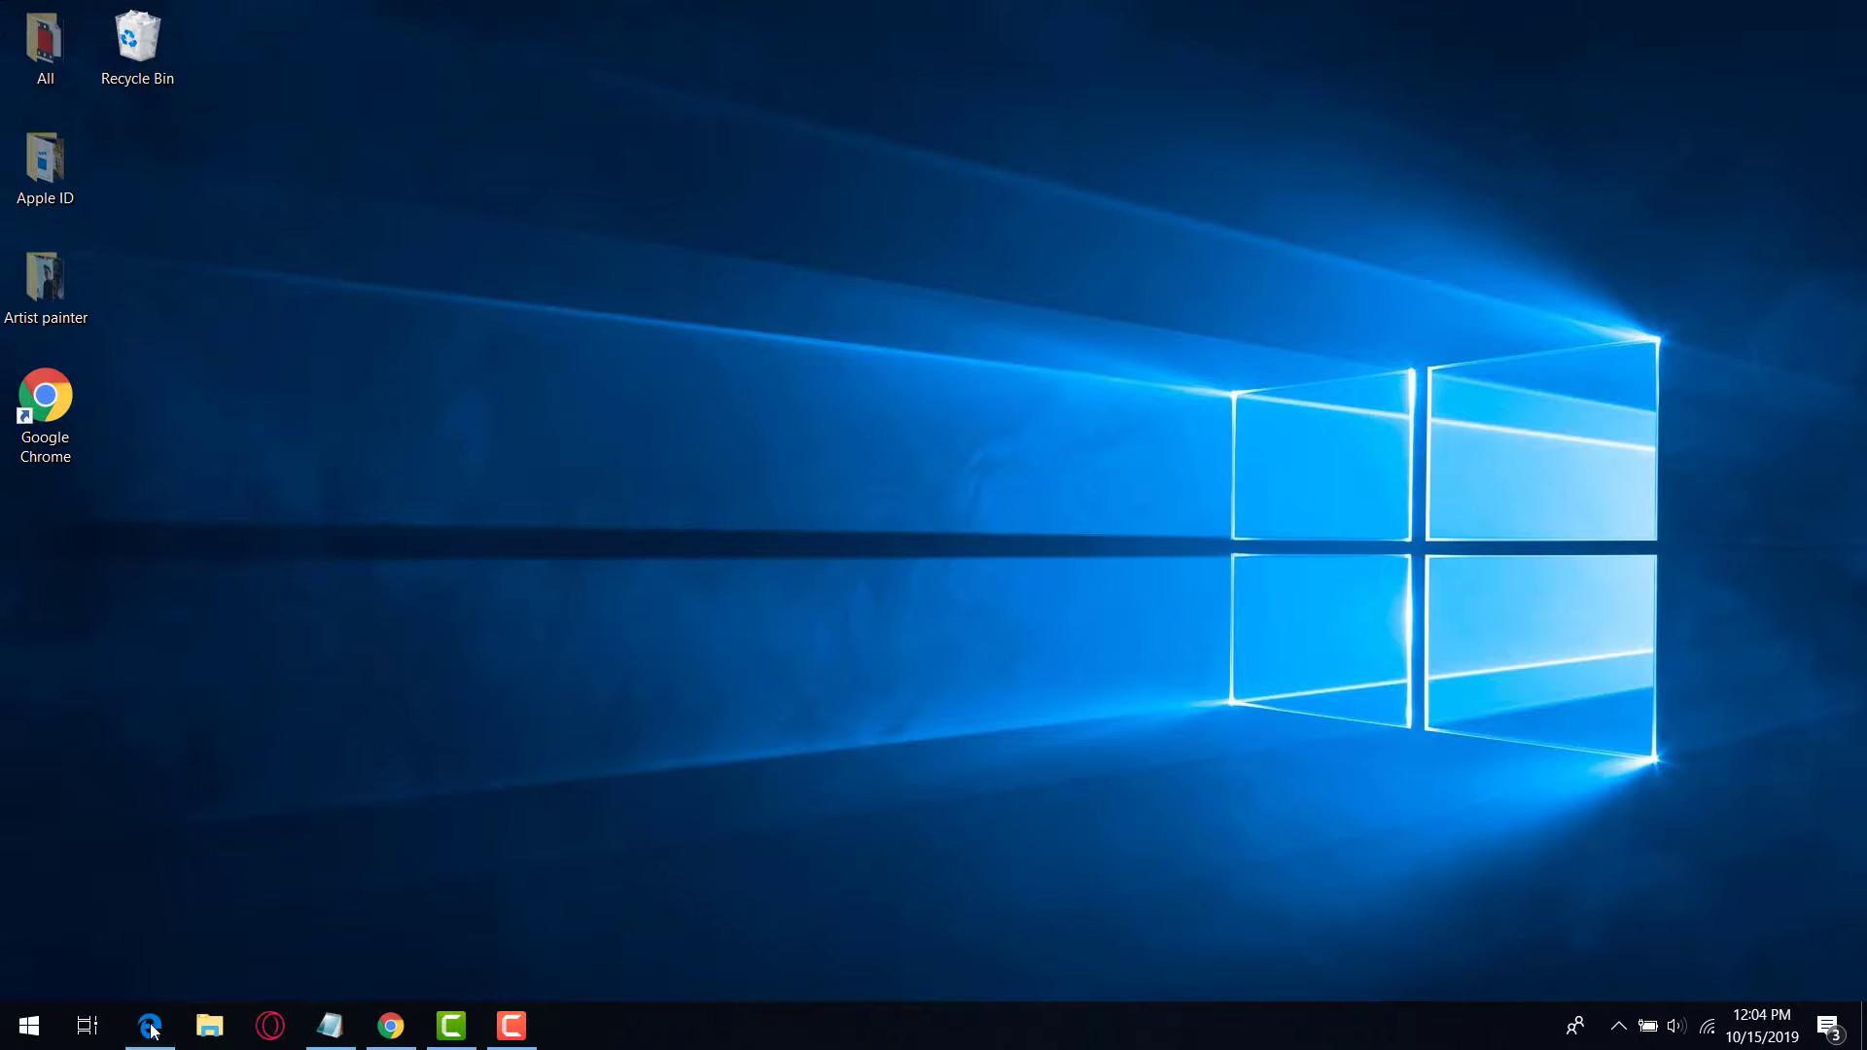
click(150, 1027)
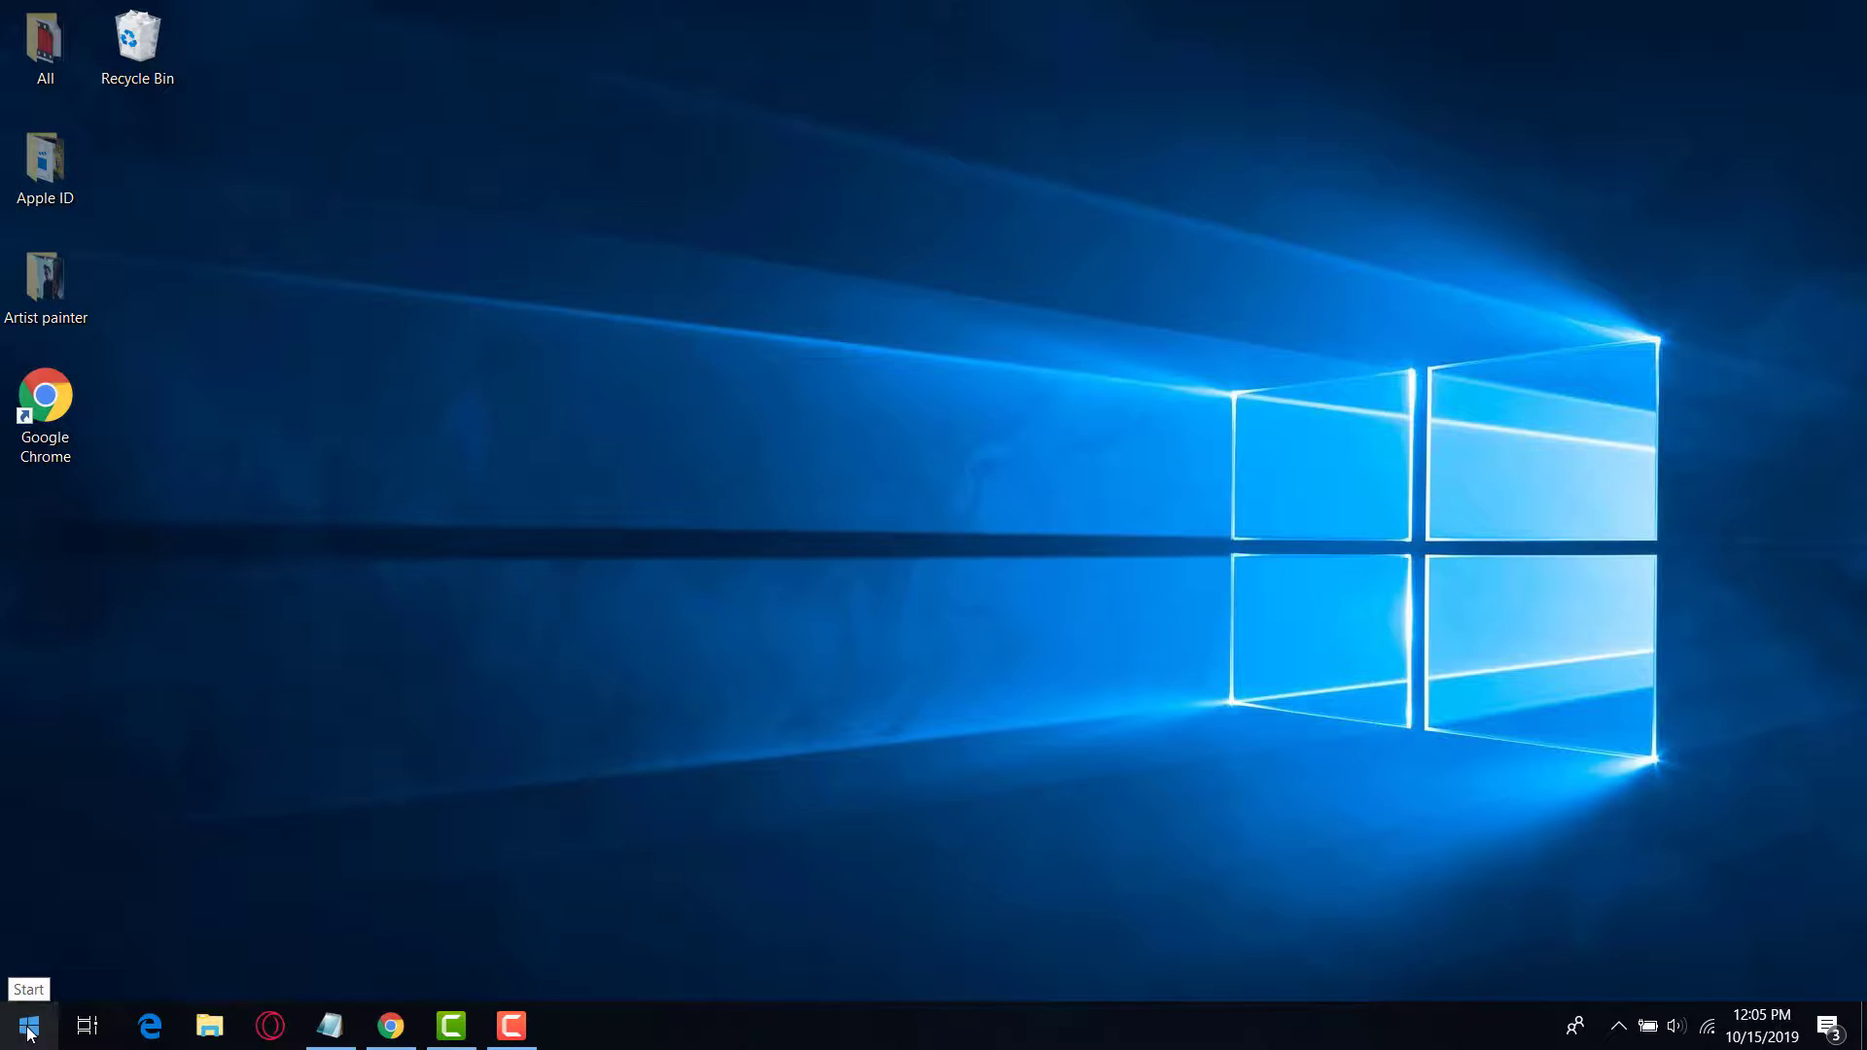
Step: Search Start for 'ed' and open Microsoft Edge's App settings page
click(29, 1033)
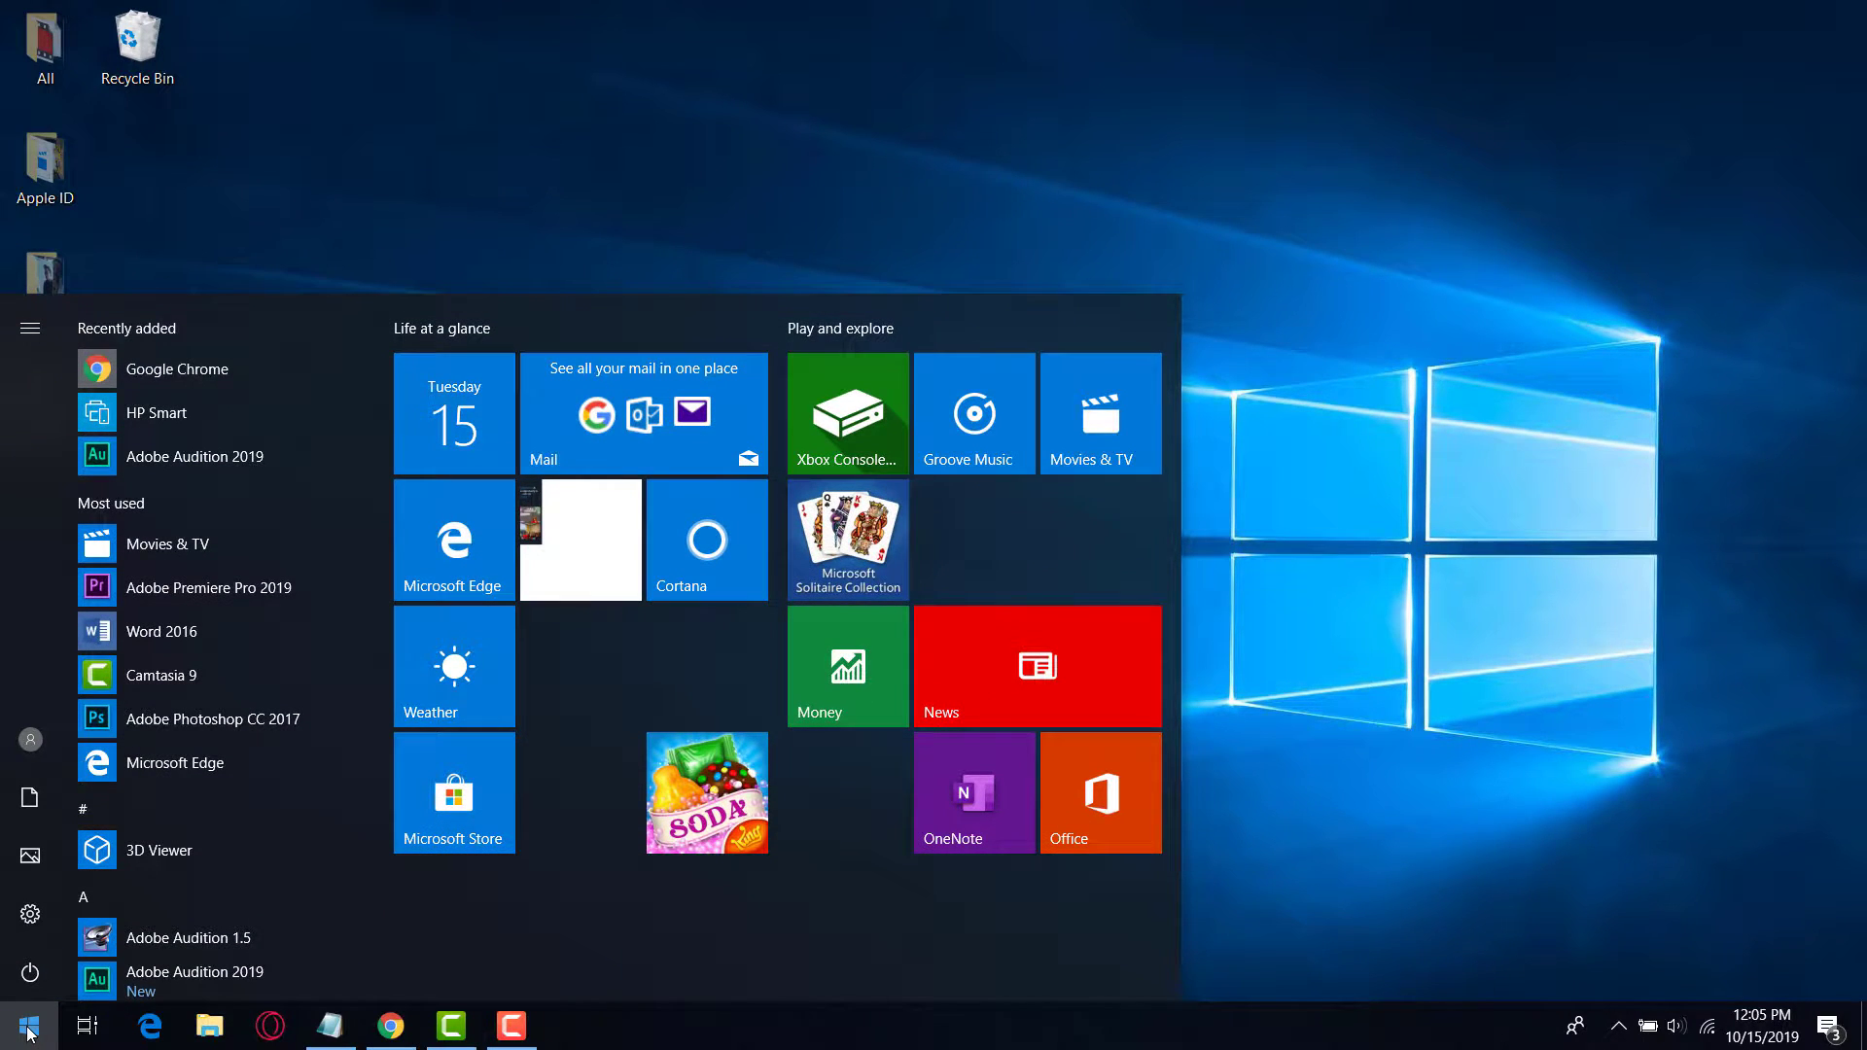
text(ed)
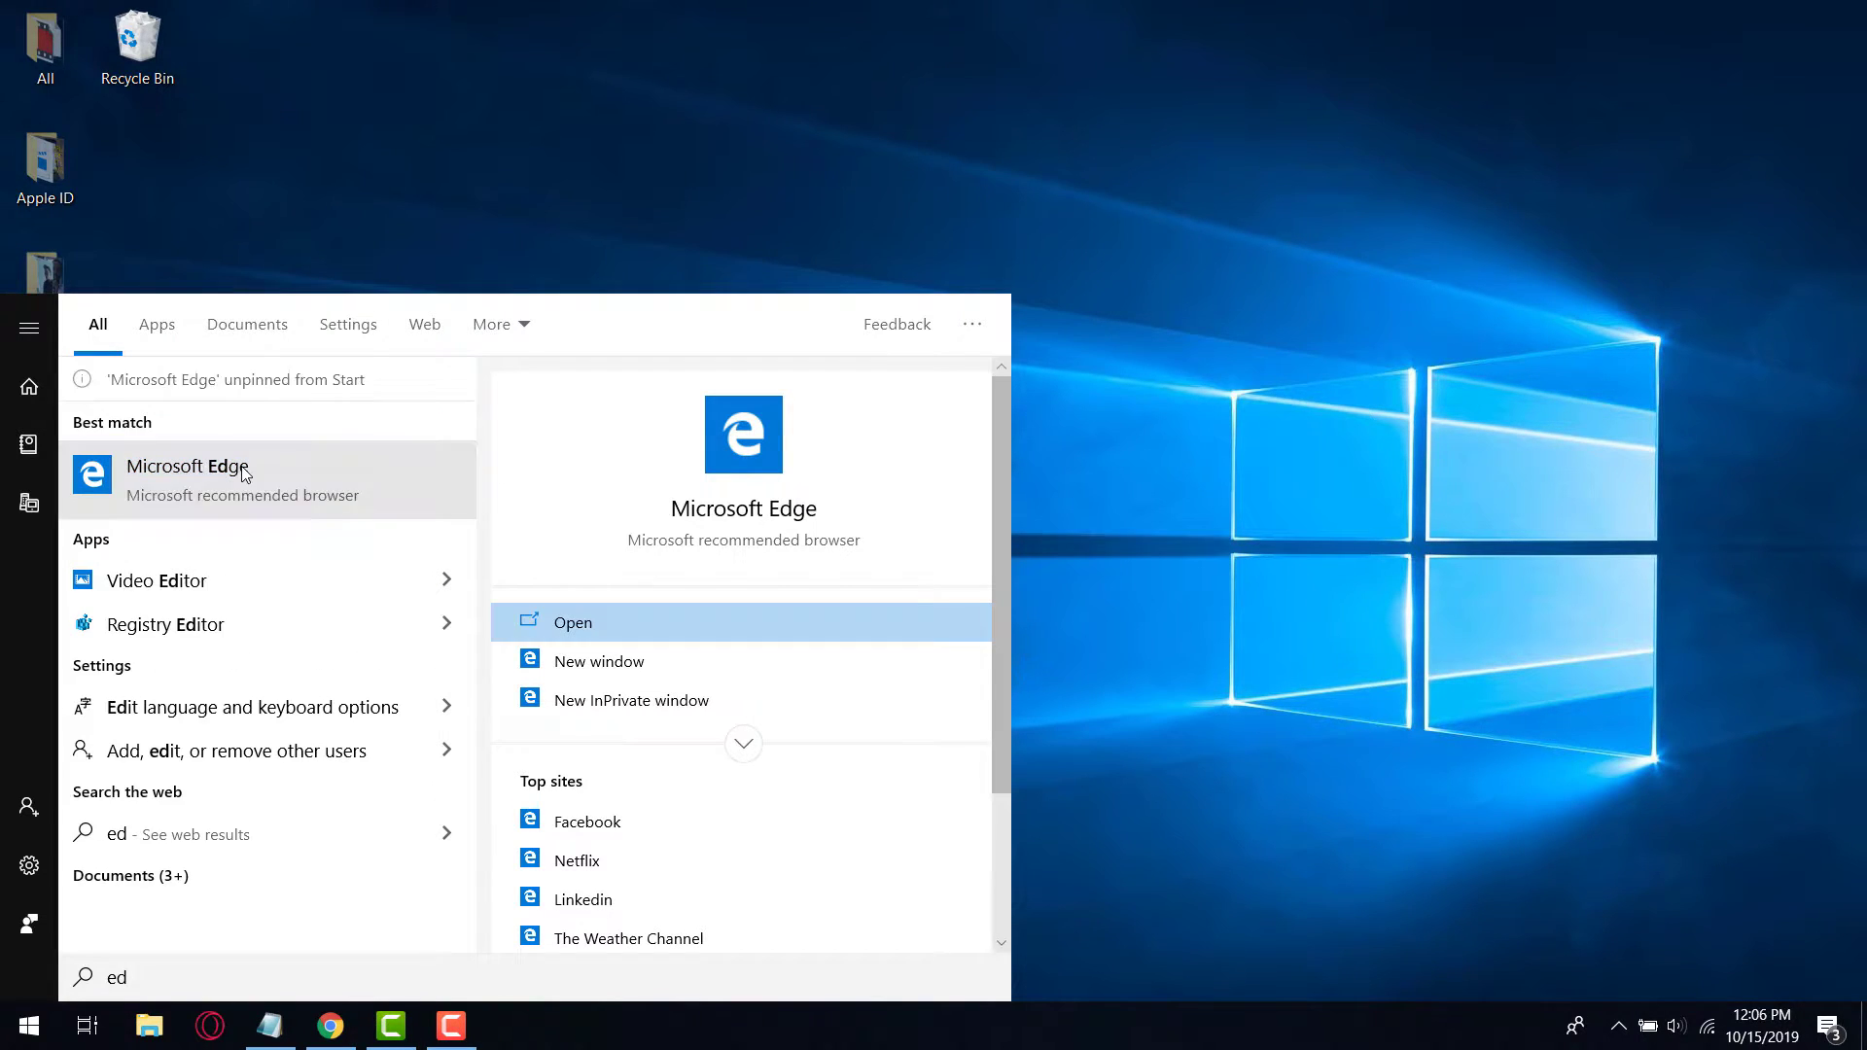
right_click(243, 469)
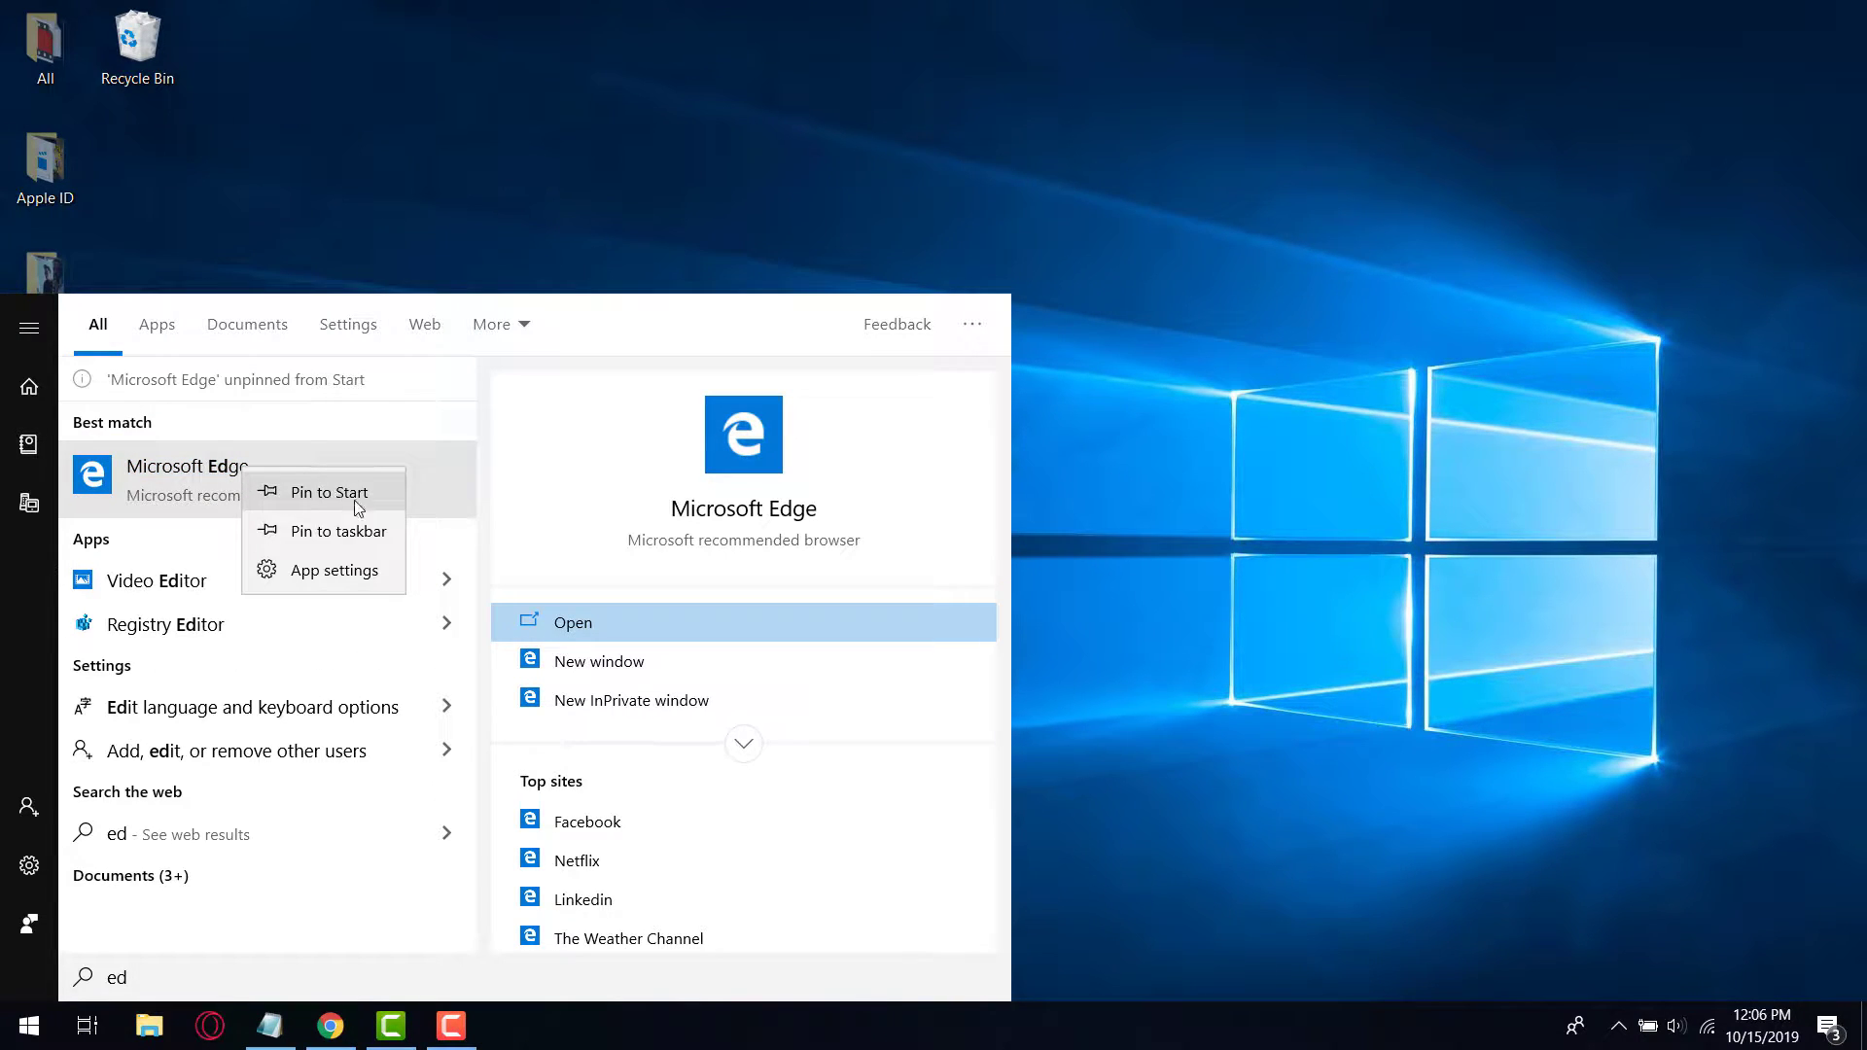
click(336, 571)
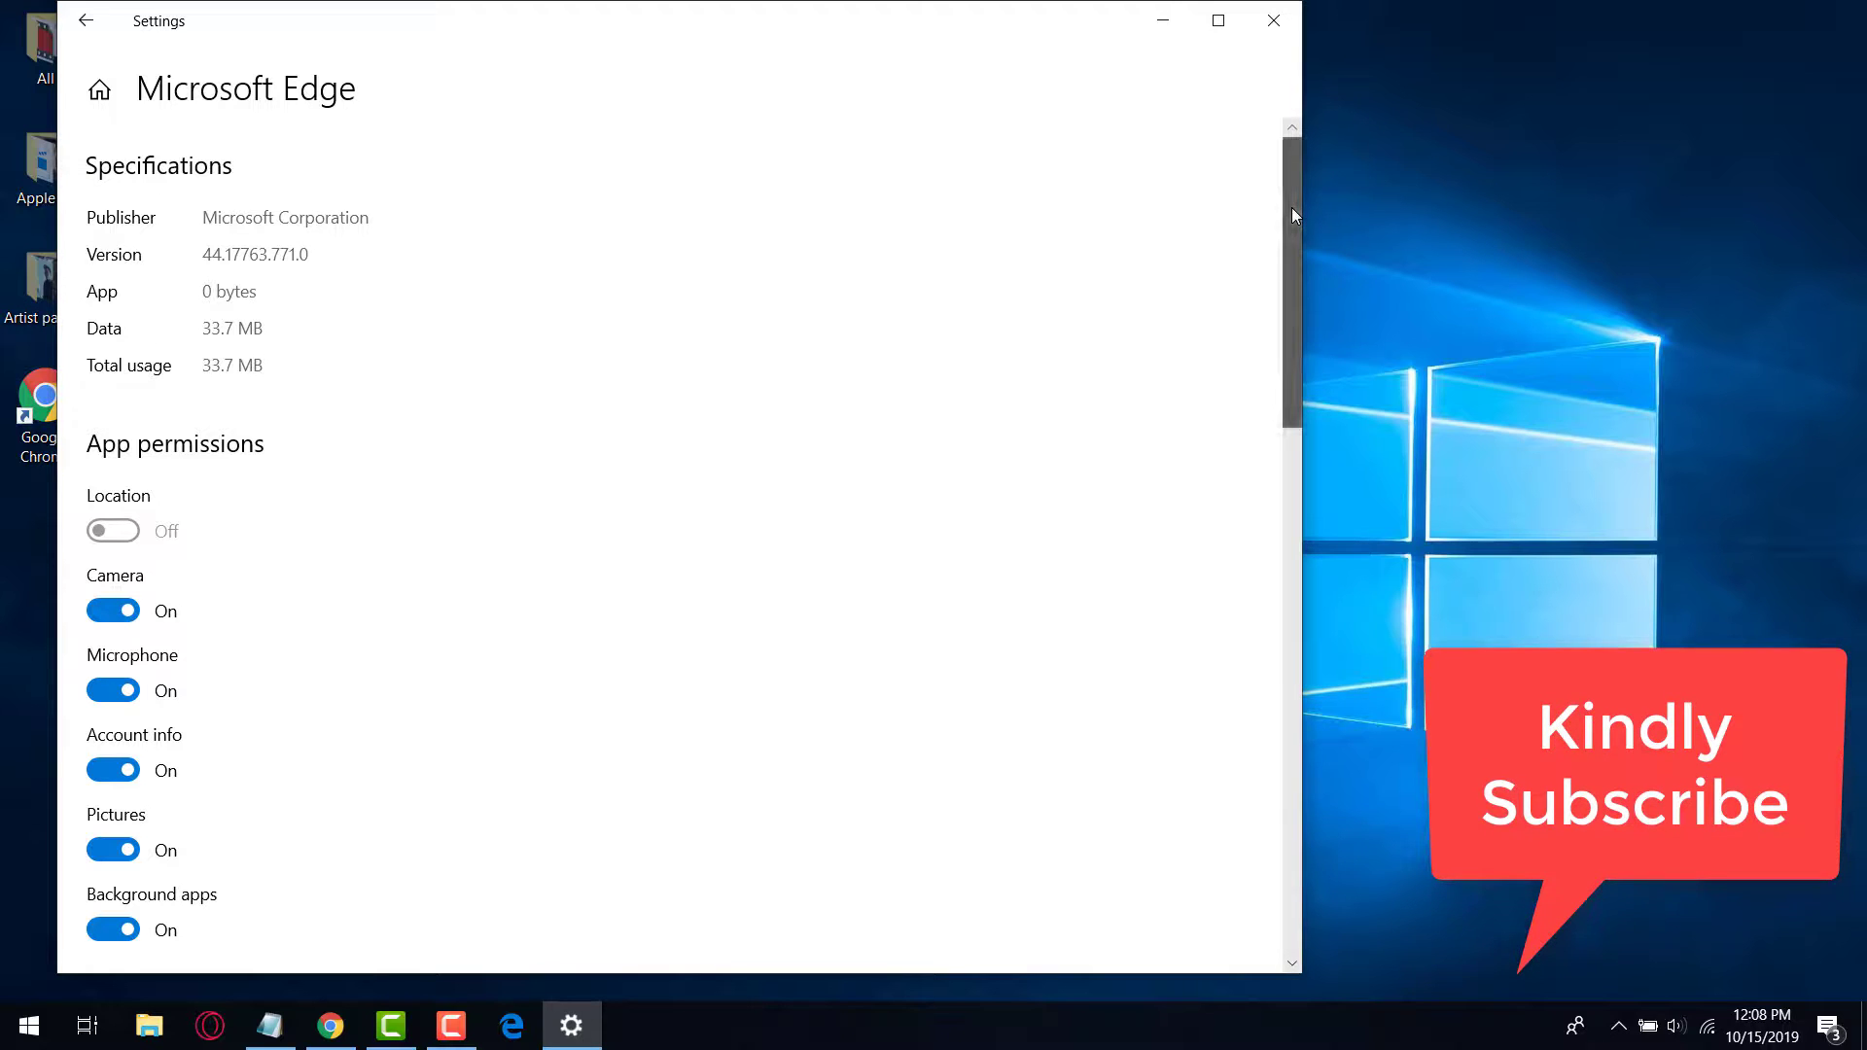
drag(1291, 207, 1289, 220)
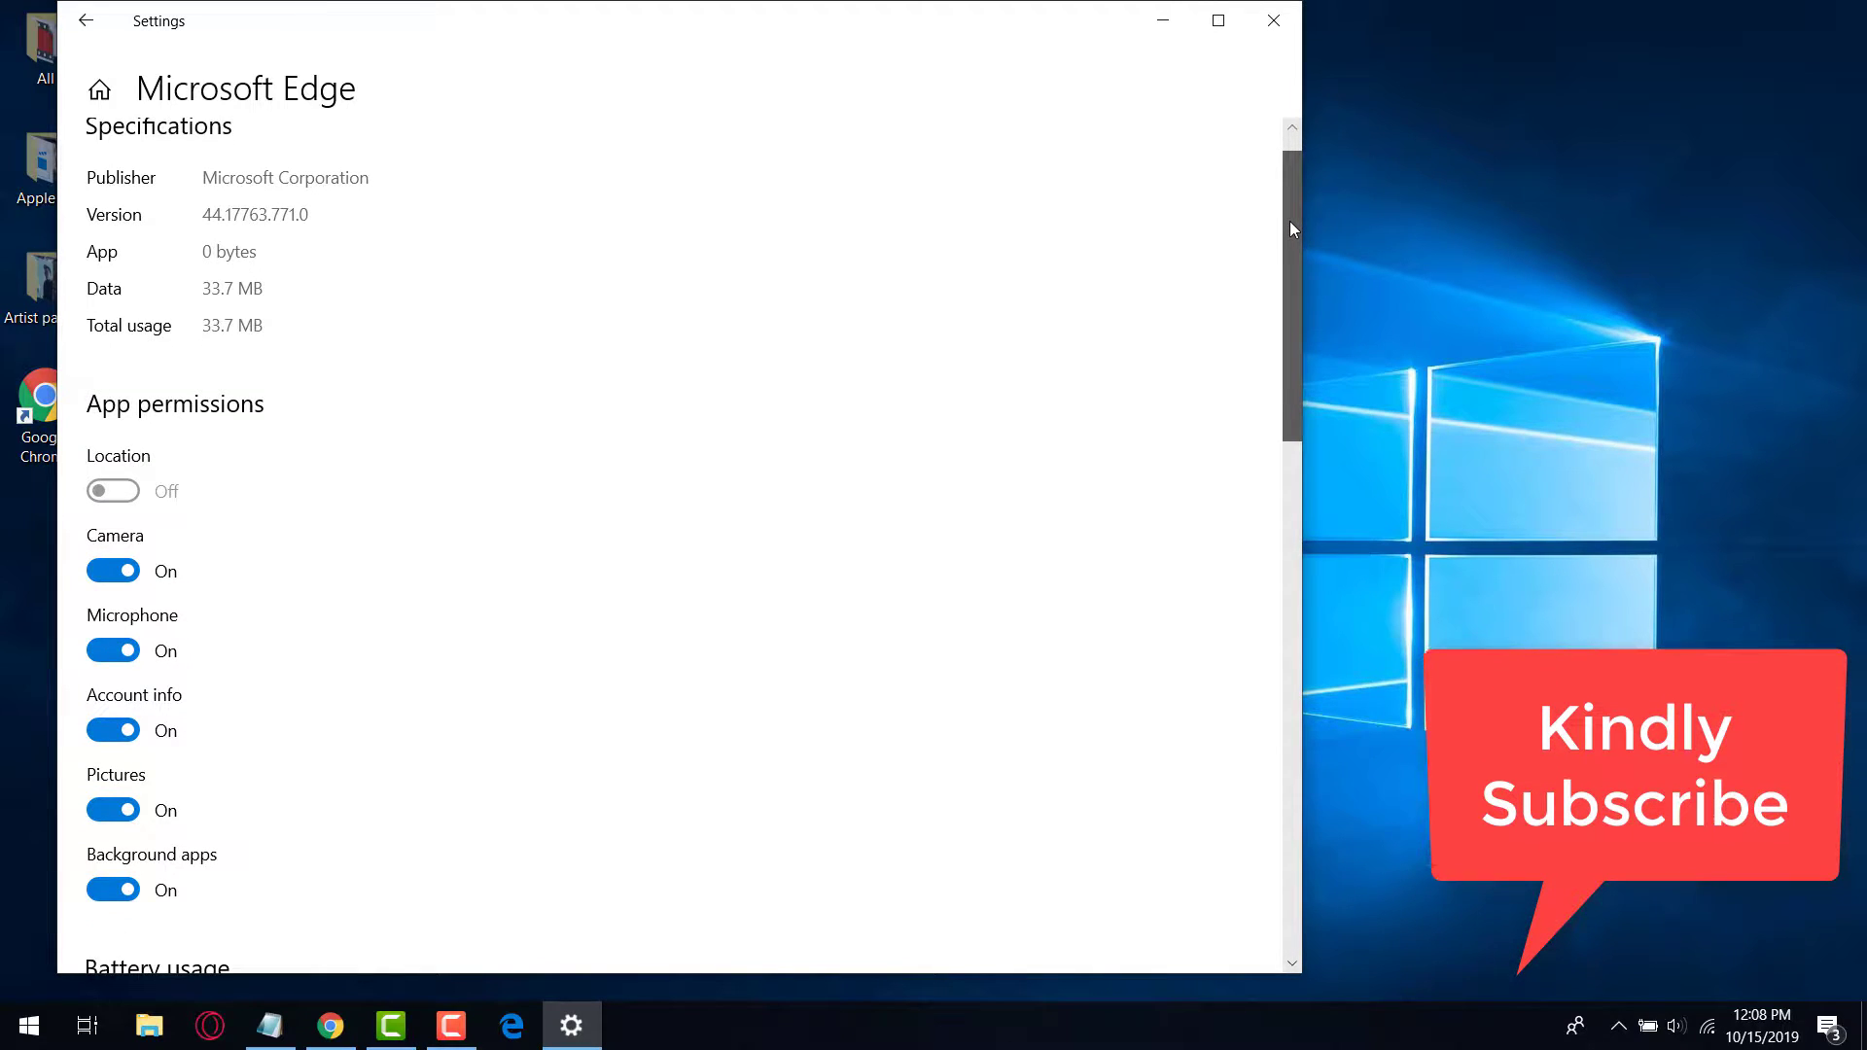
scroll(1290, 220, up, 1)
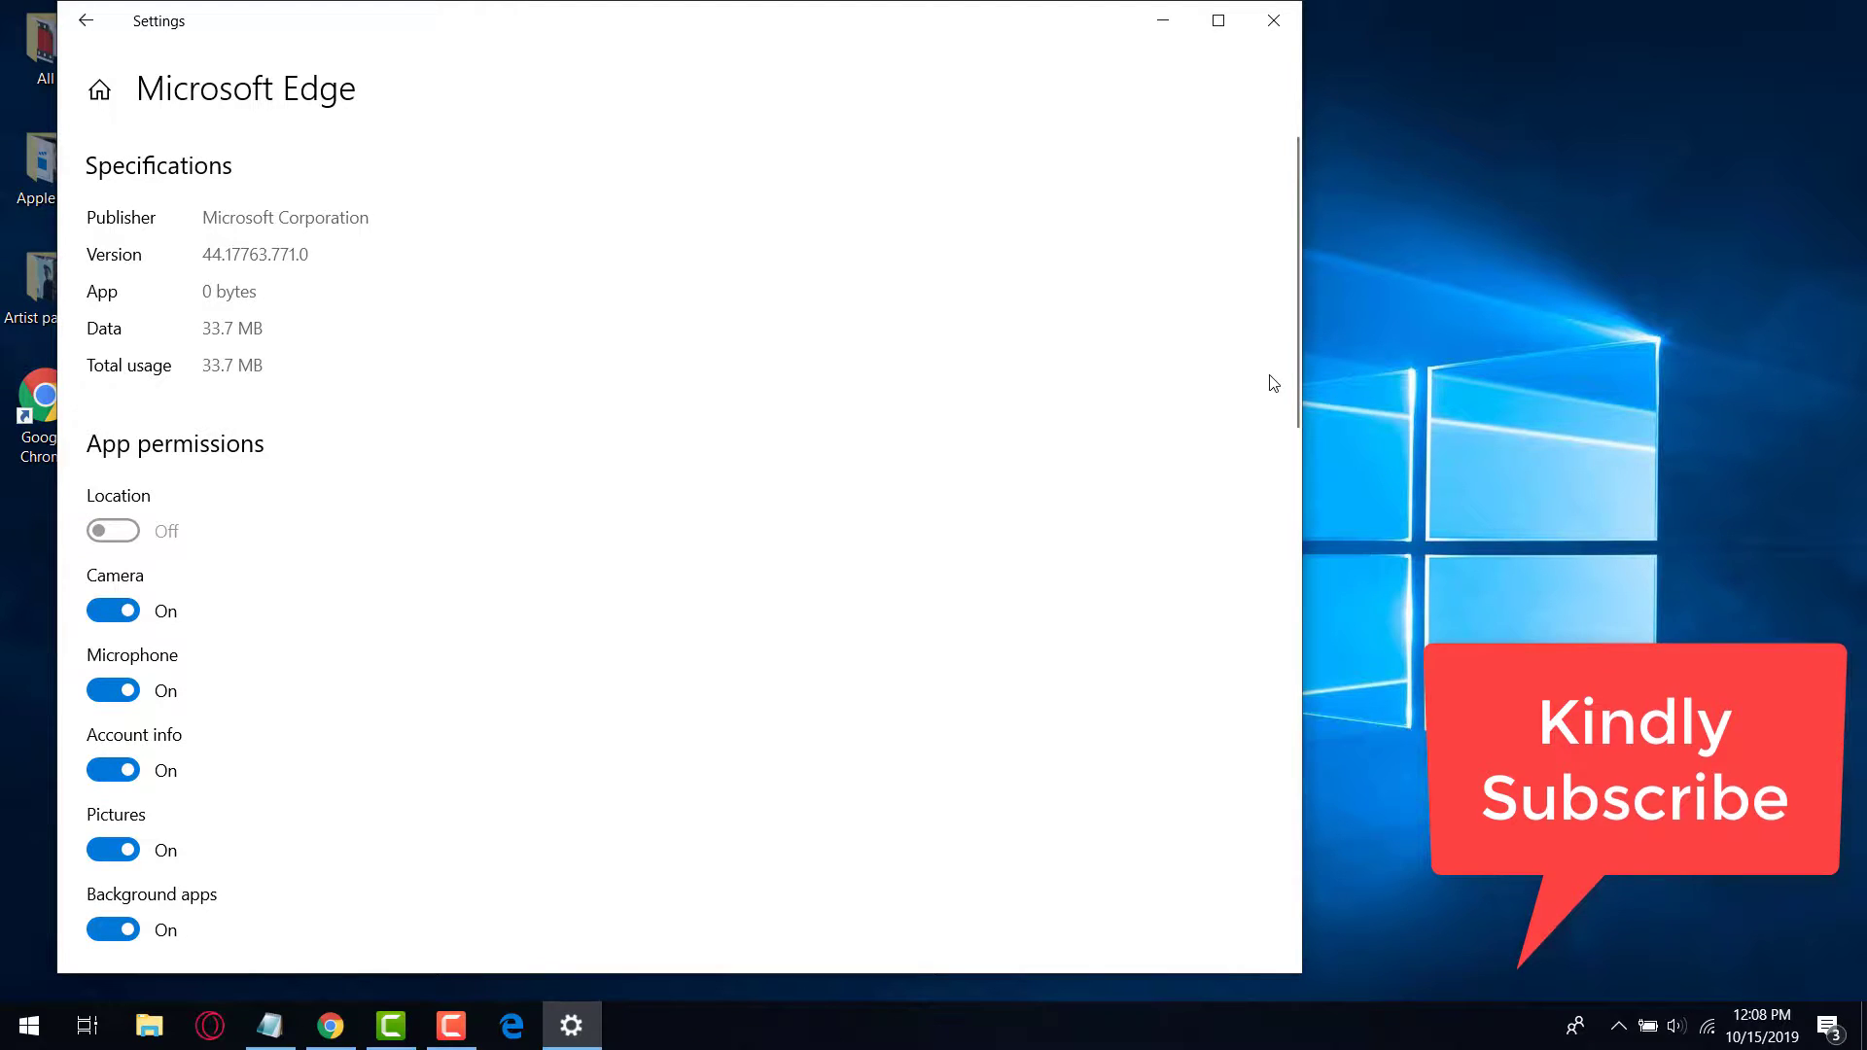
Step: Close Settings and open Apps & features from a Start search for 'apps'
click(1270, 21)
click(29, 1026)
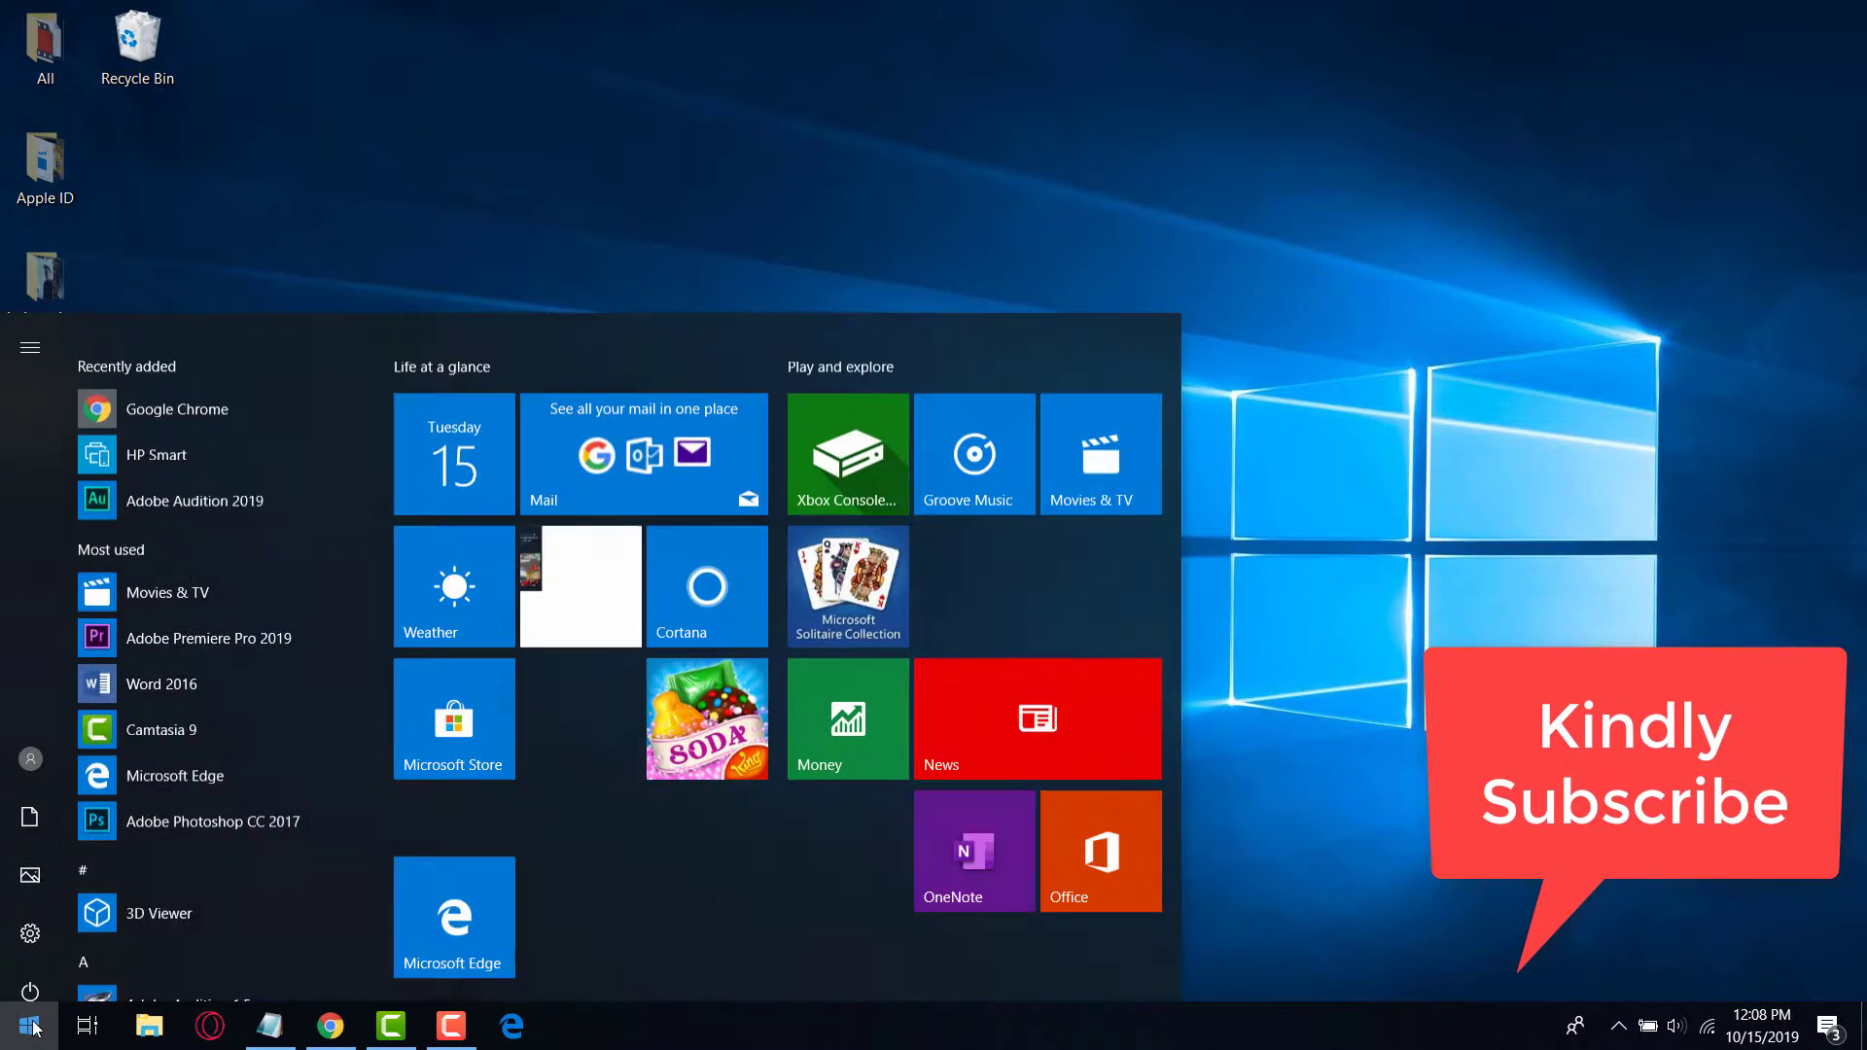
text(apps)
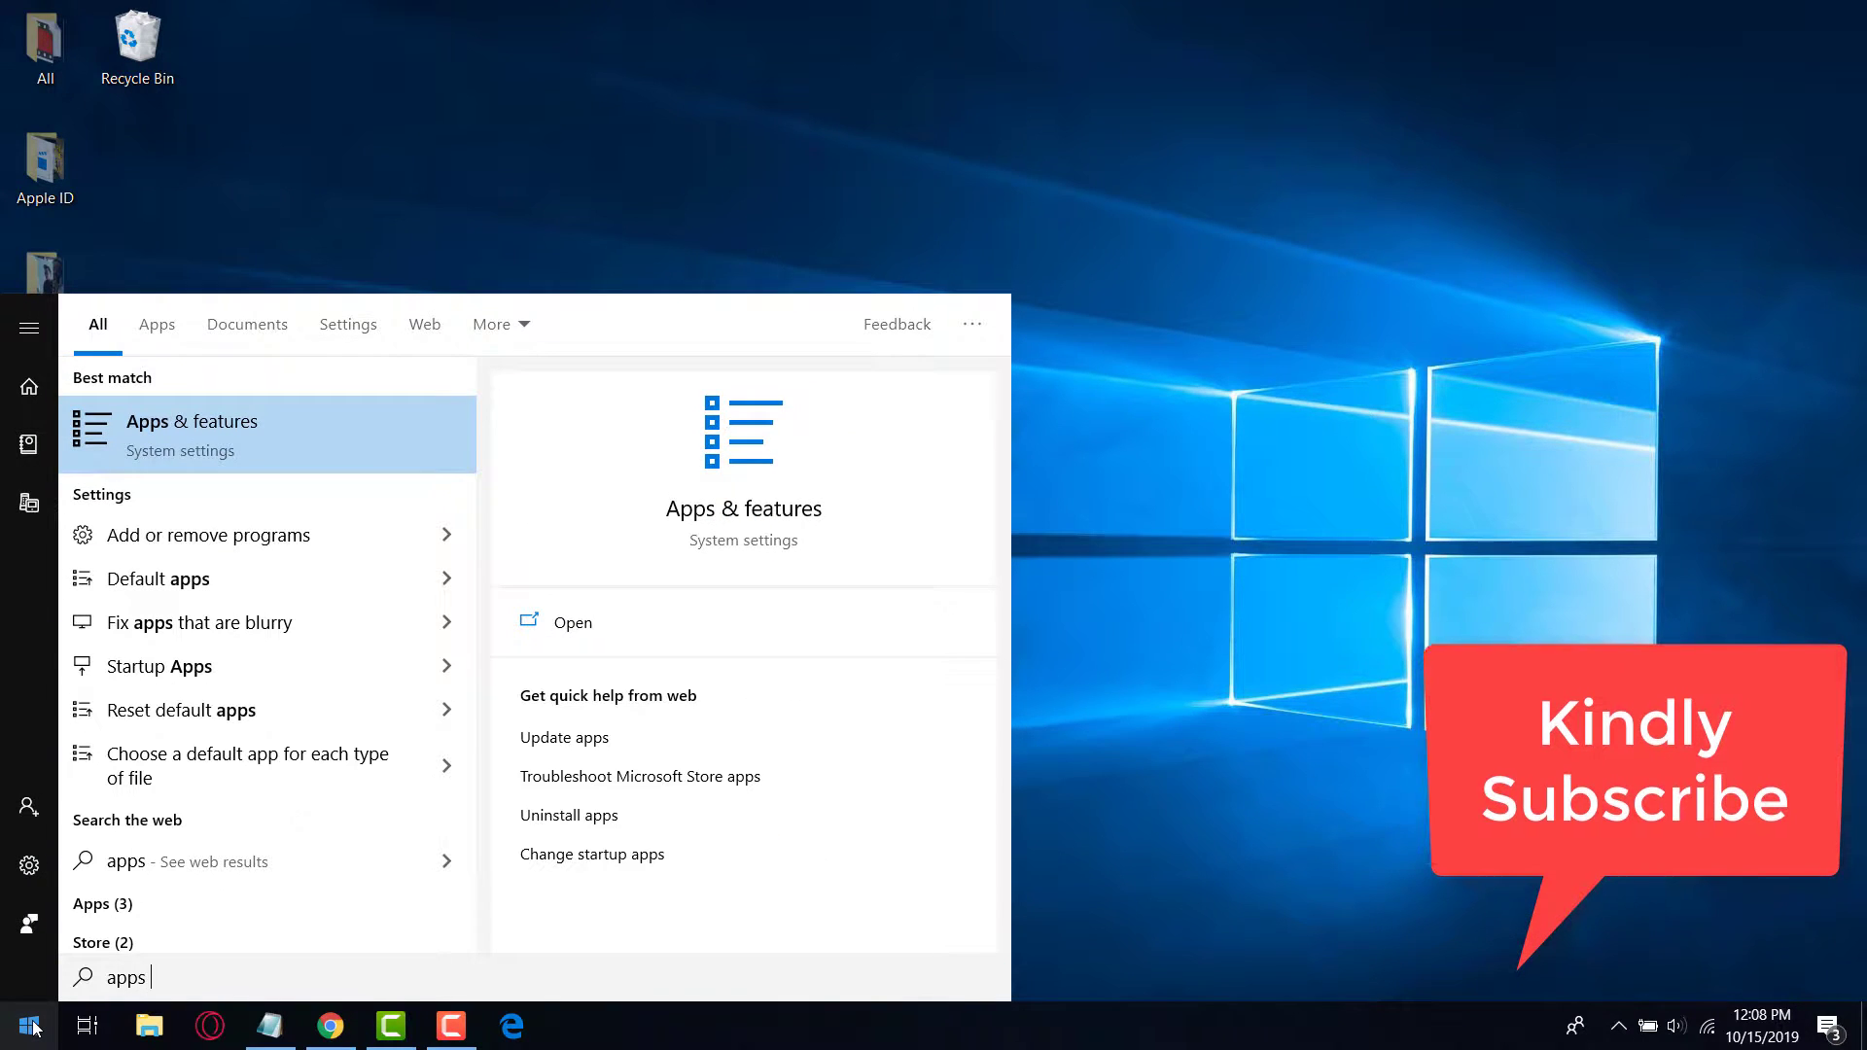
click(284, 445)
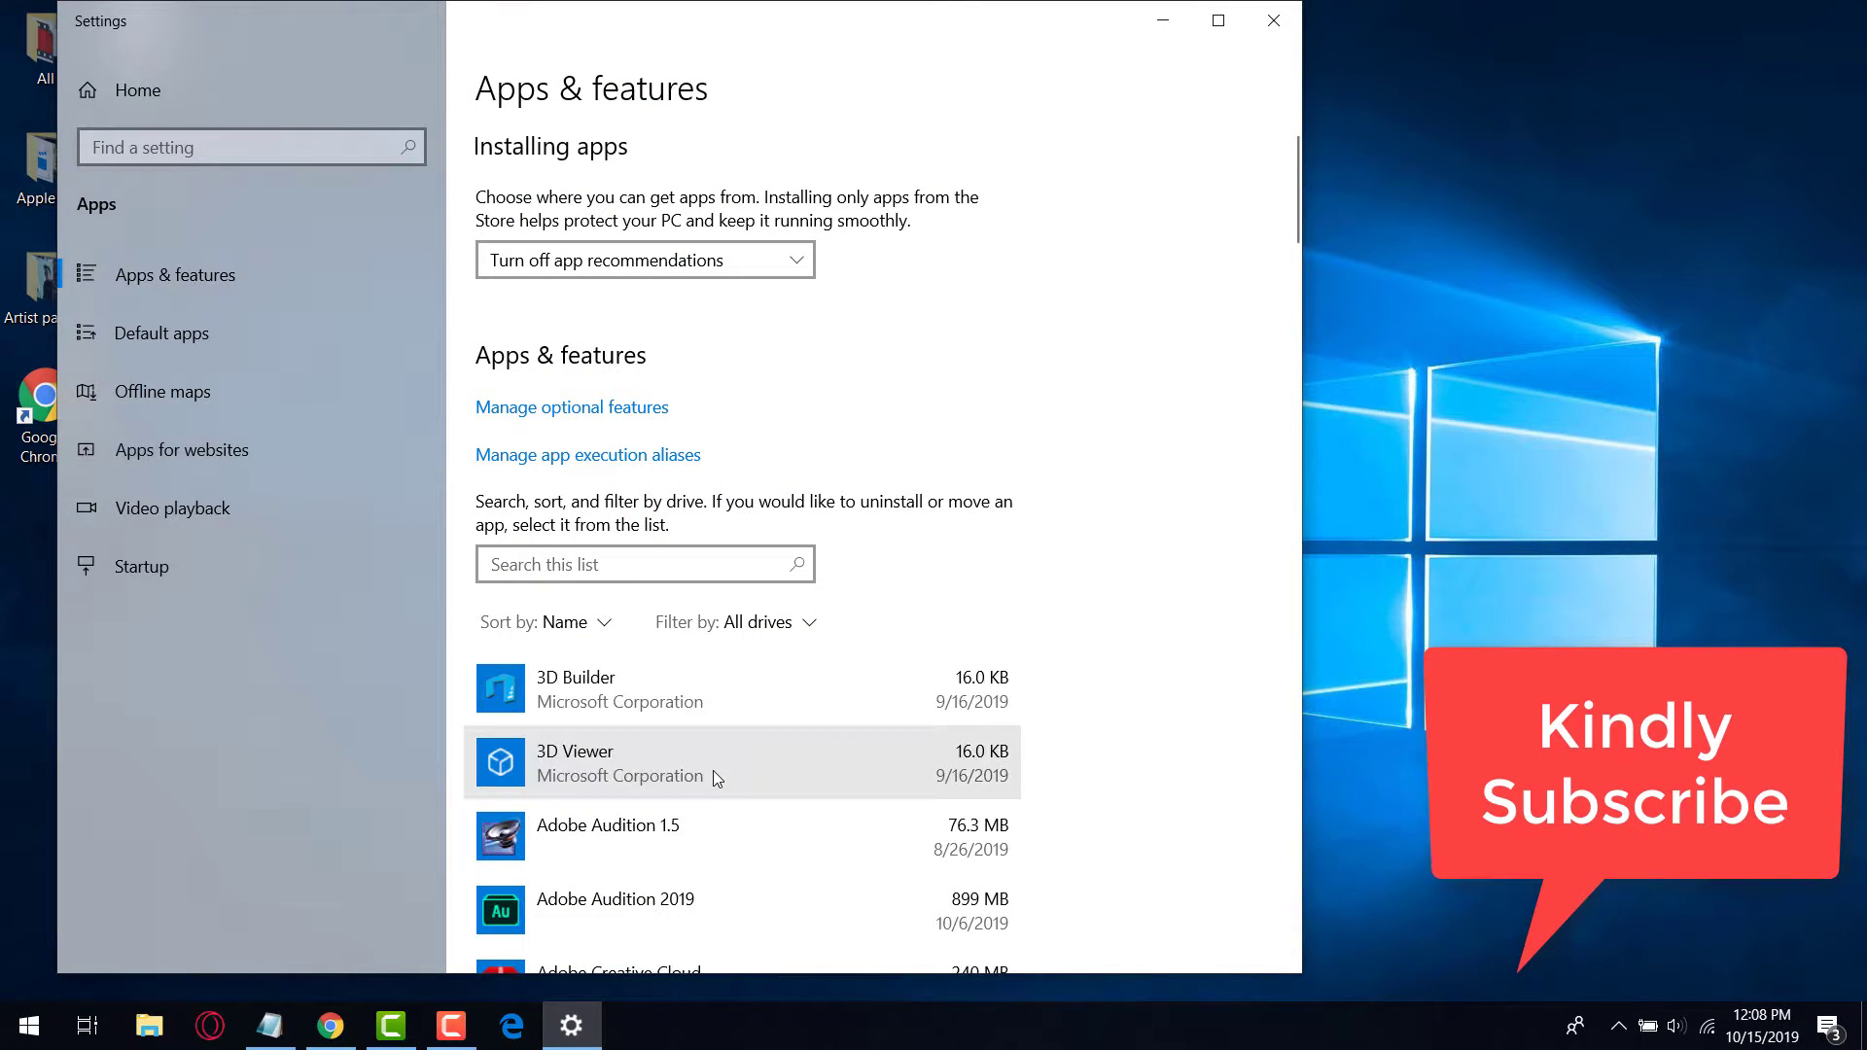
Step: Find Microsoft Edge in the apps list and open its Advanced options
scroll(714, 770, down, 2)
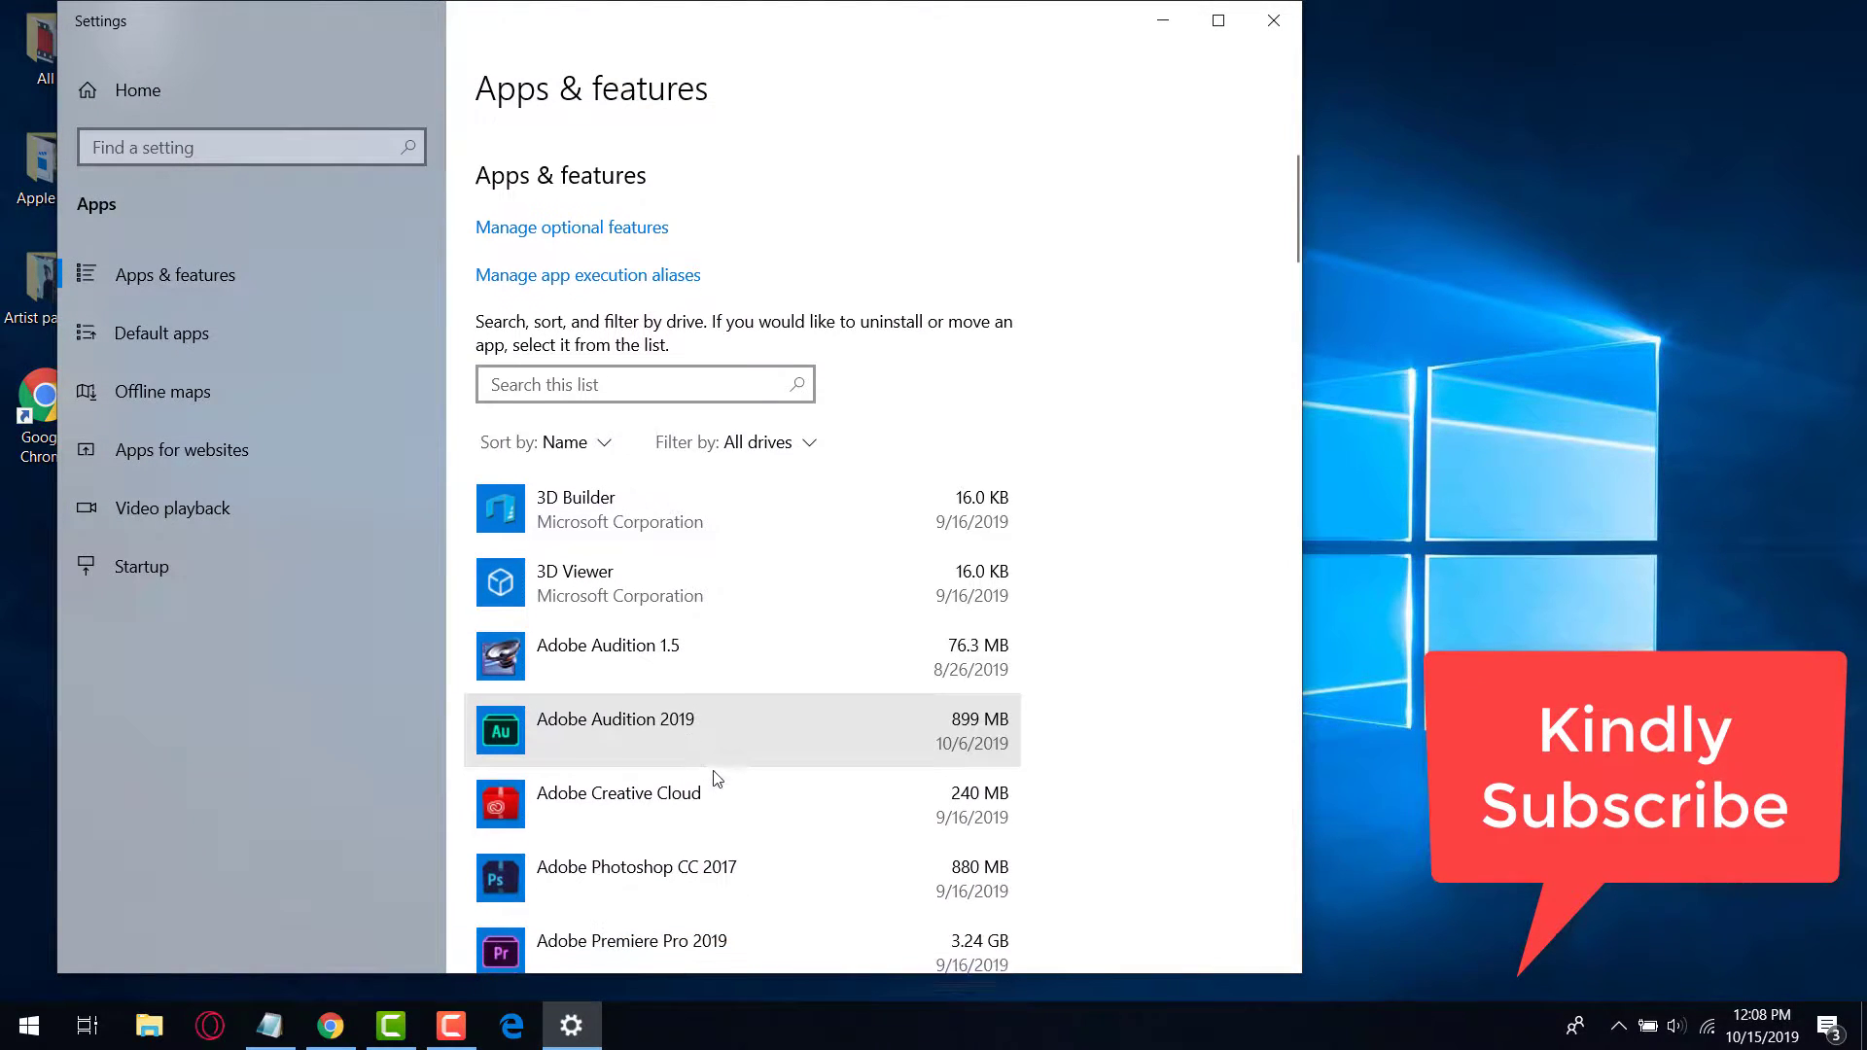
scroll(714, 771, down, 4)
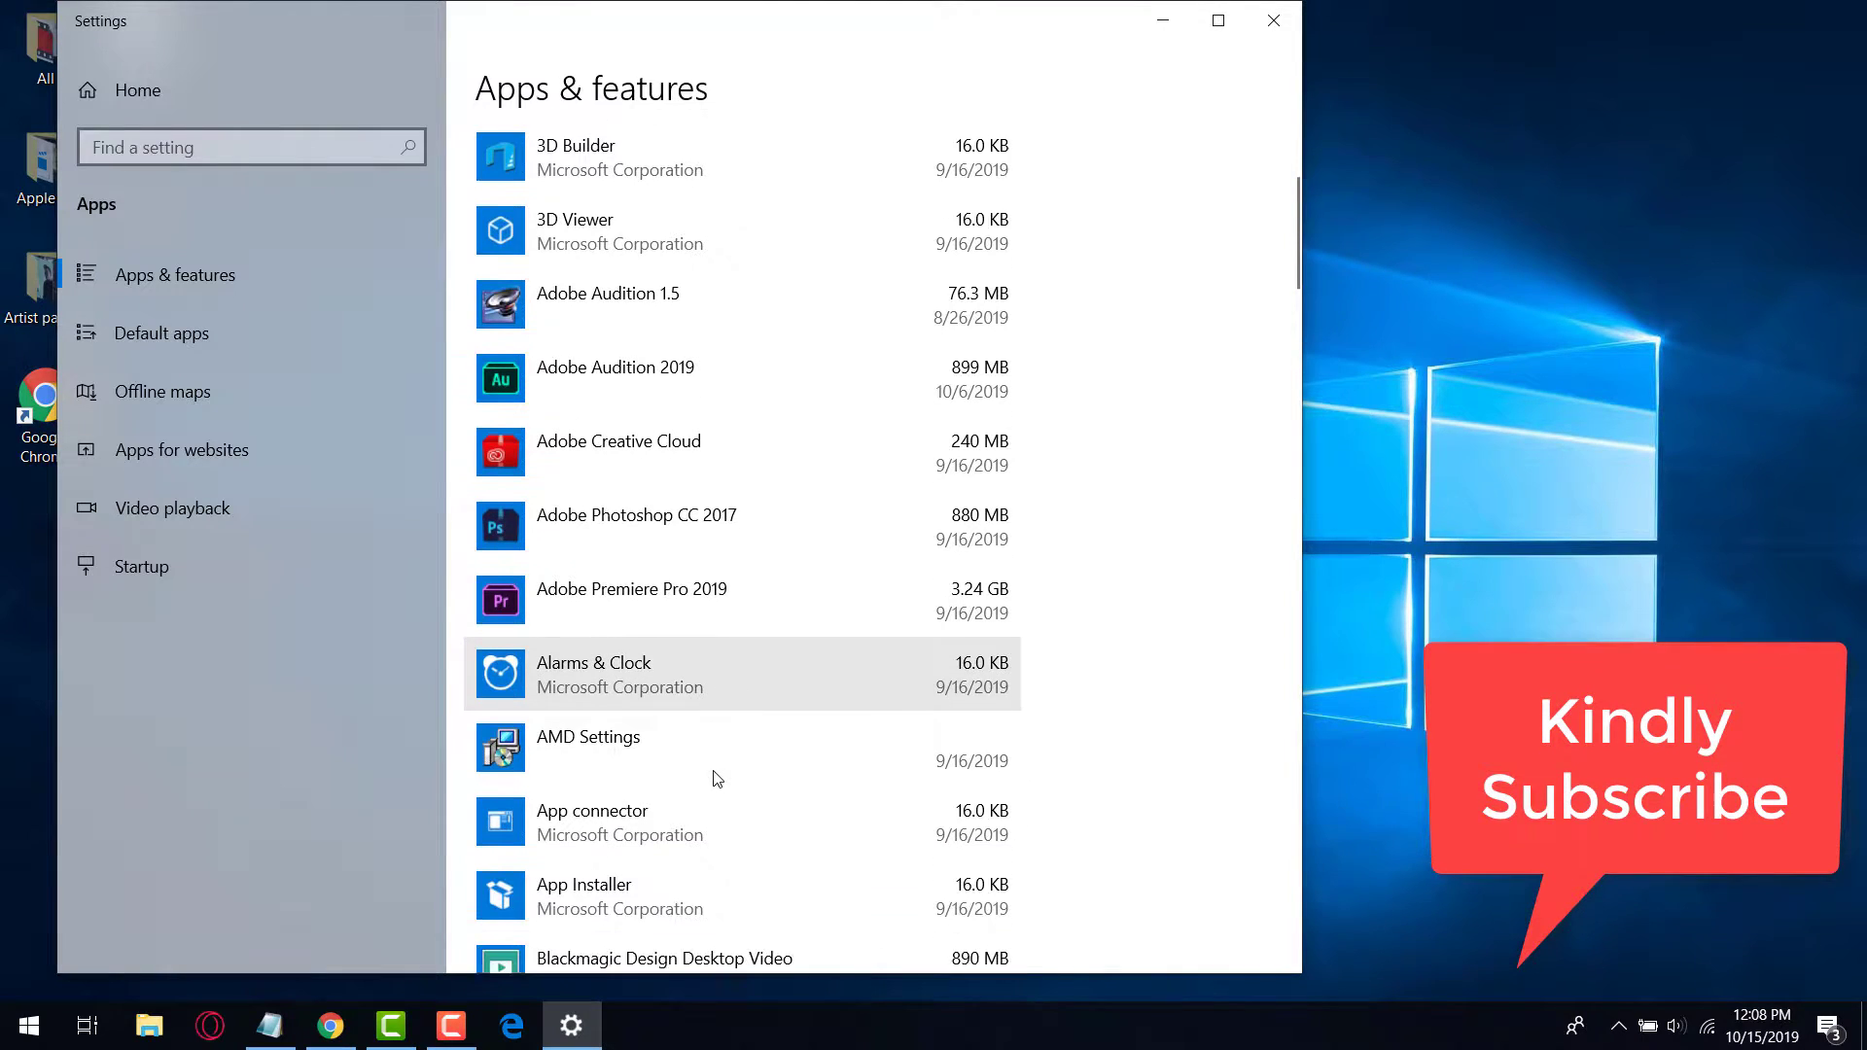
scroll(717, 778, down, 8)
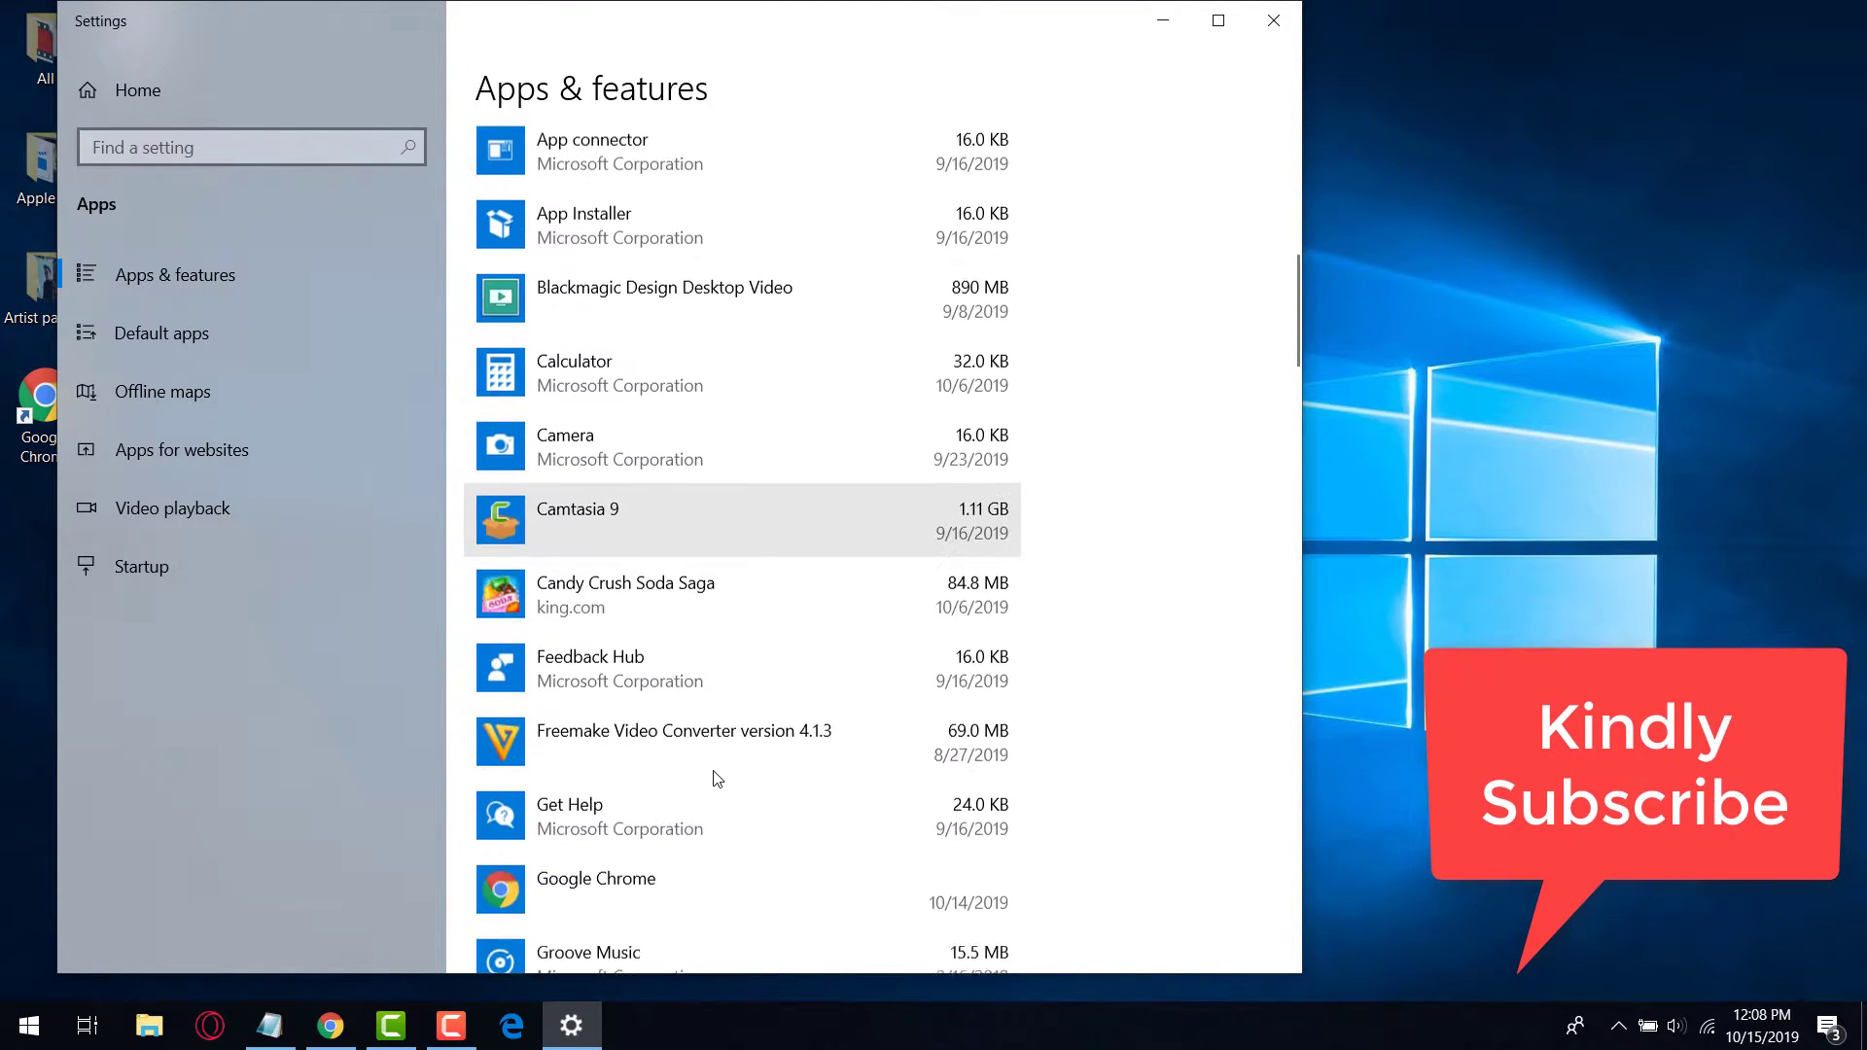
scroll(716, 778, down, 14)
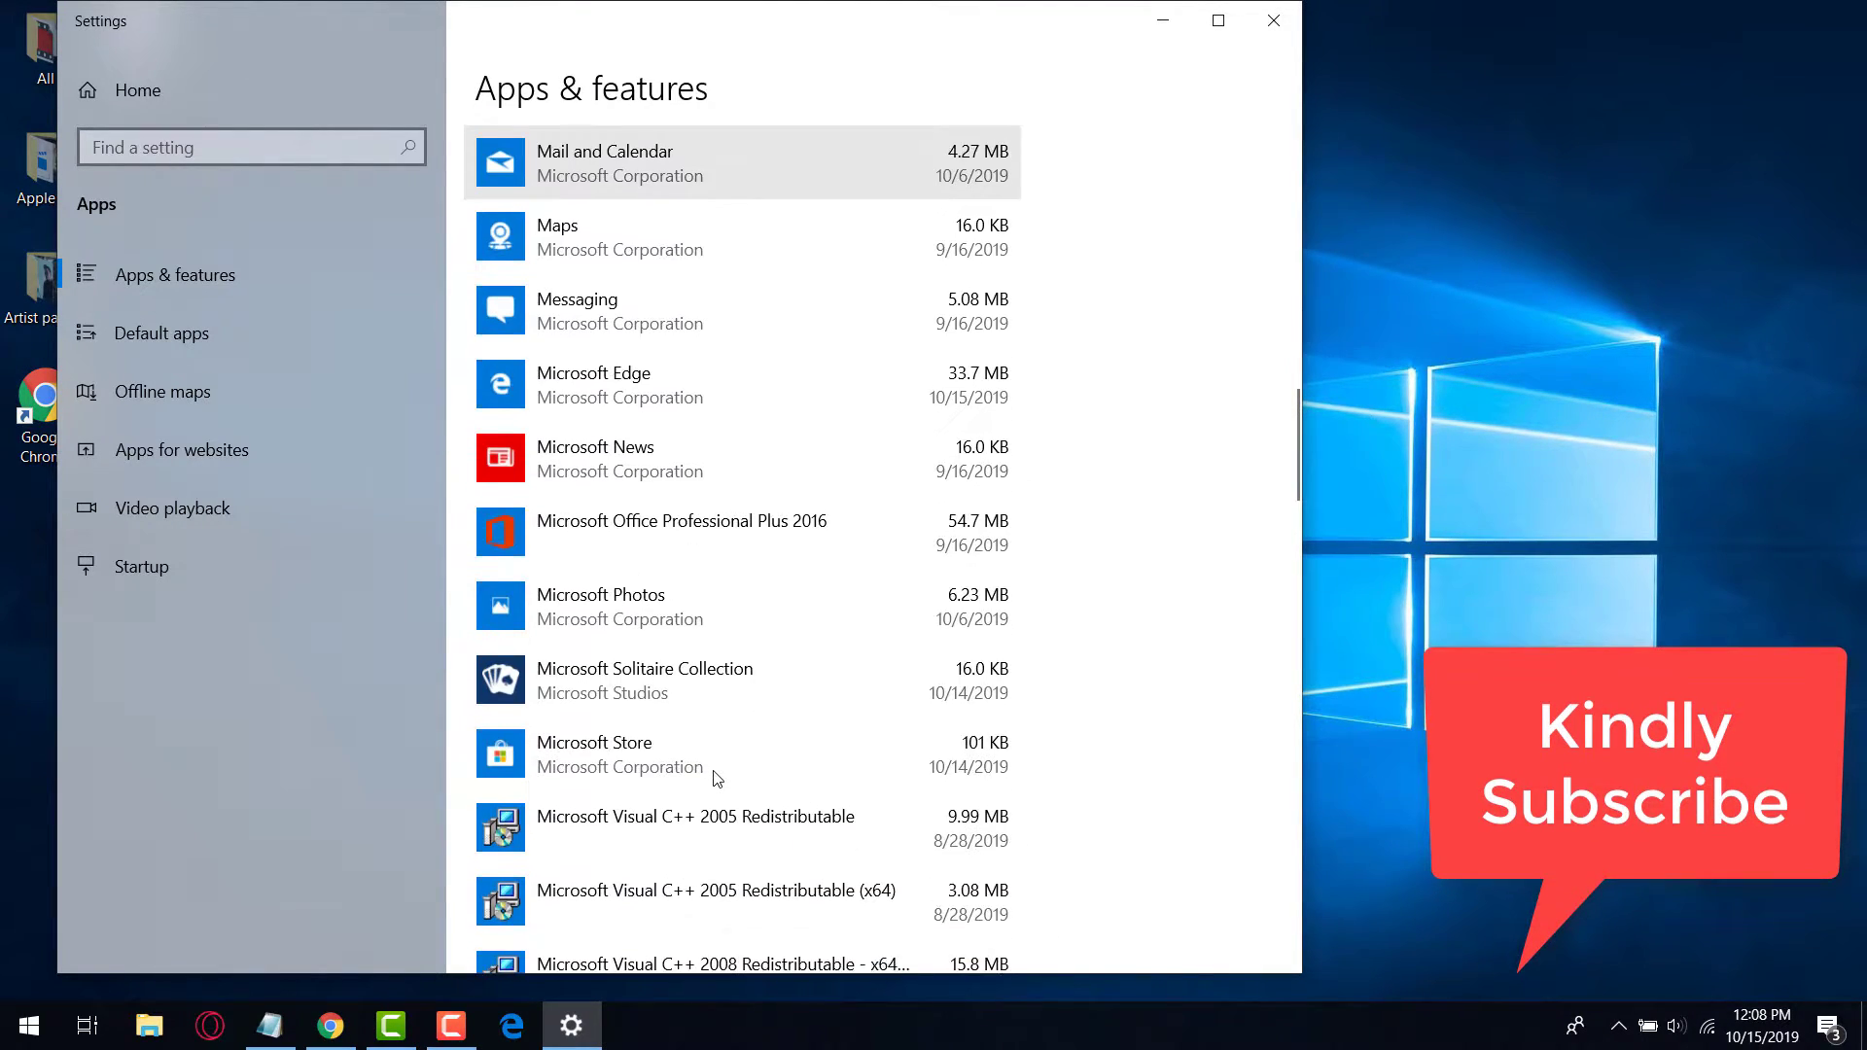
scroll(717, 778, down, 2)
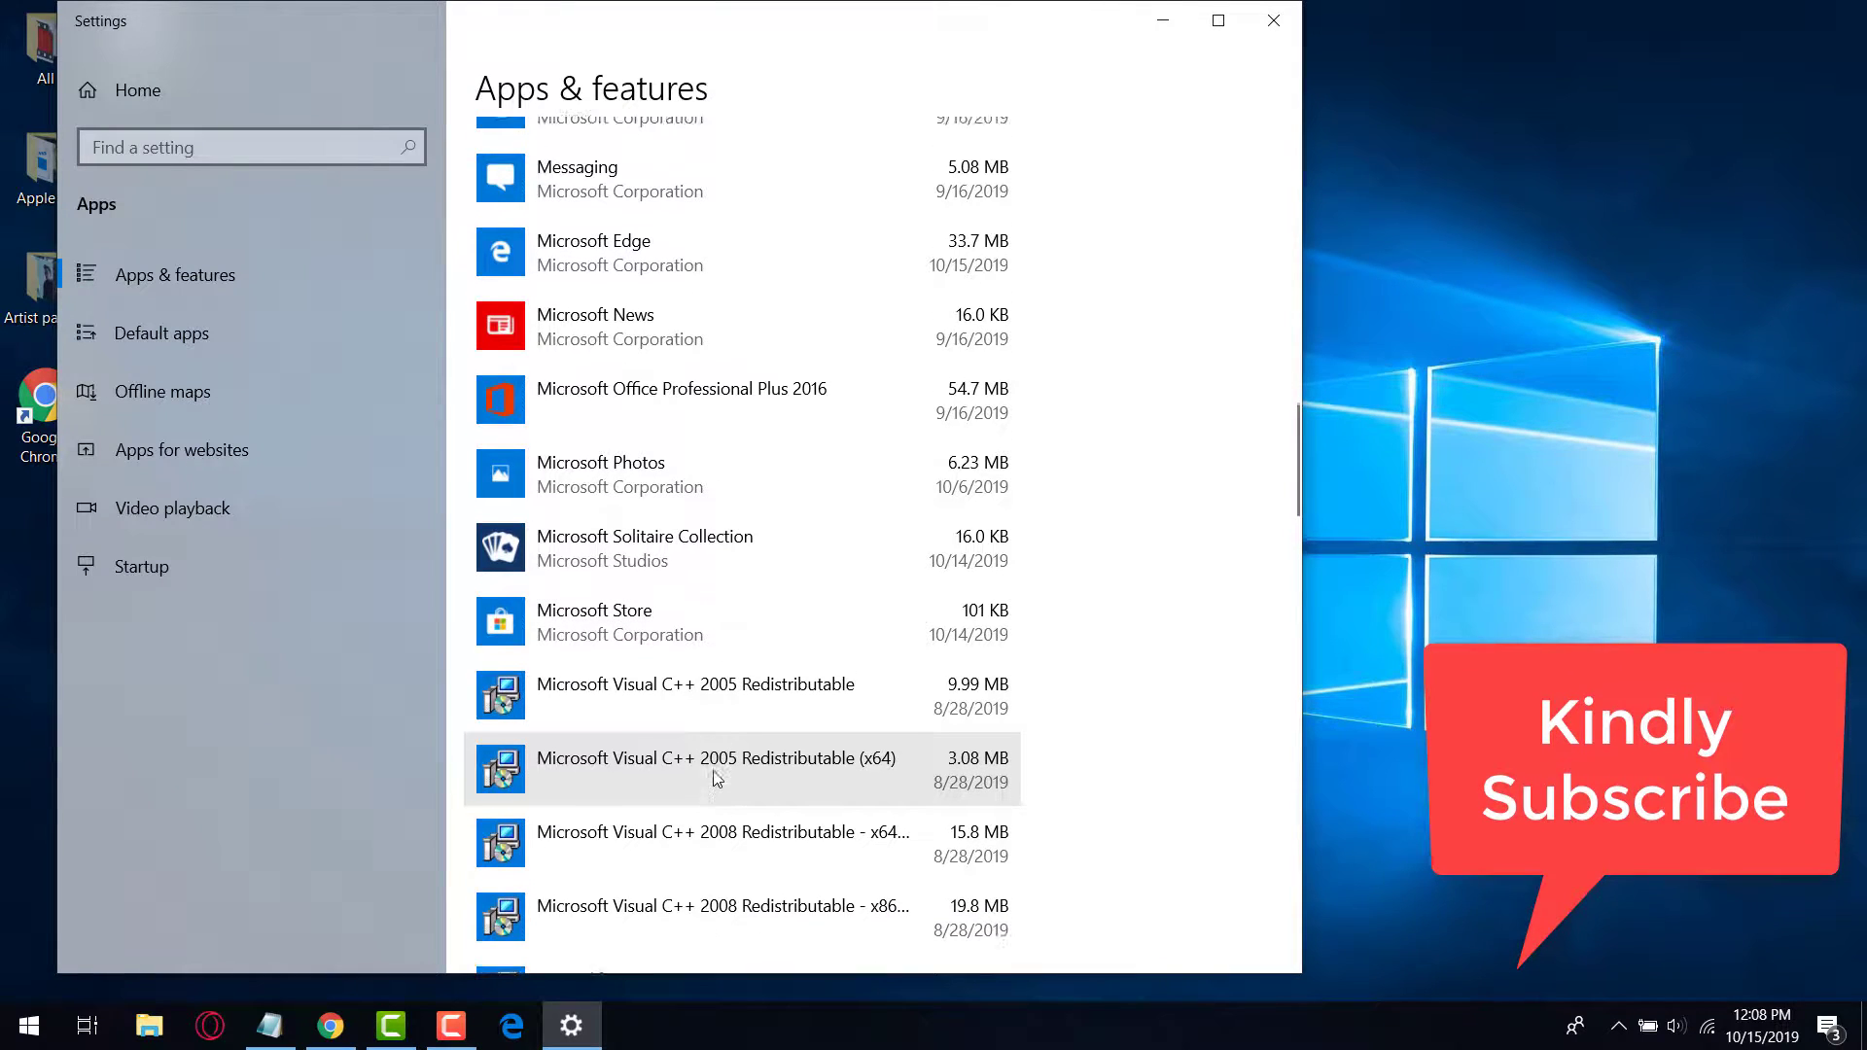
scroll(716, 778, up, 1)
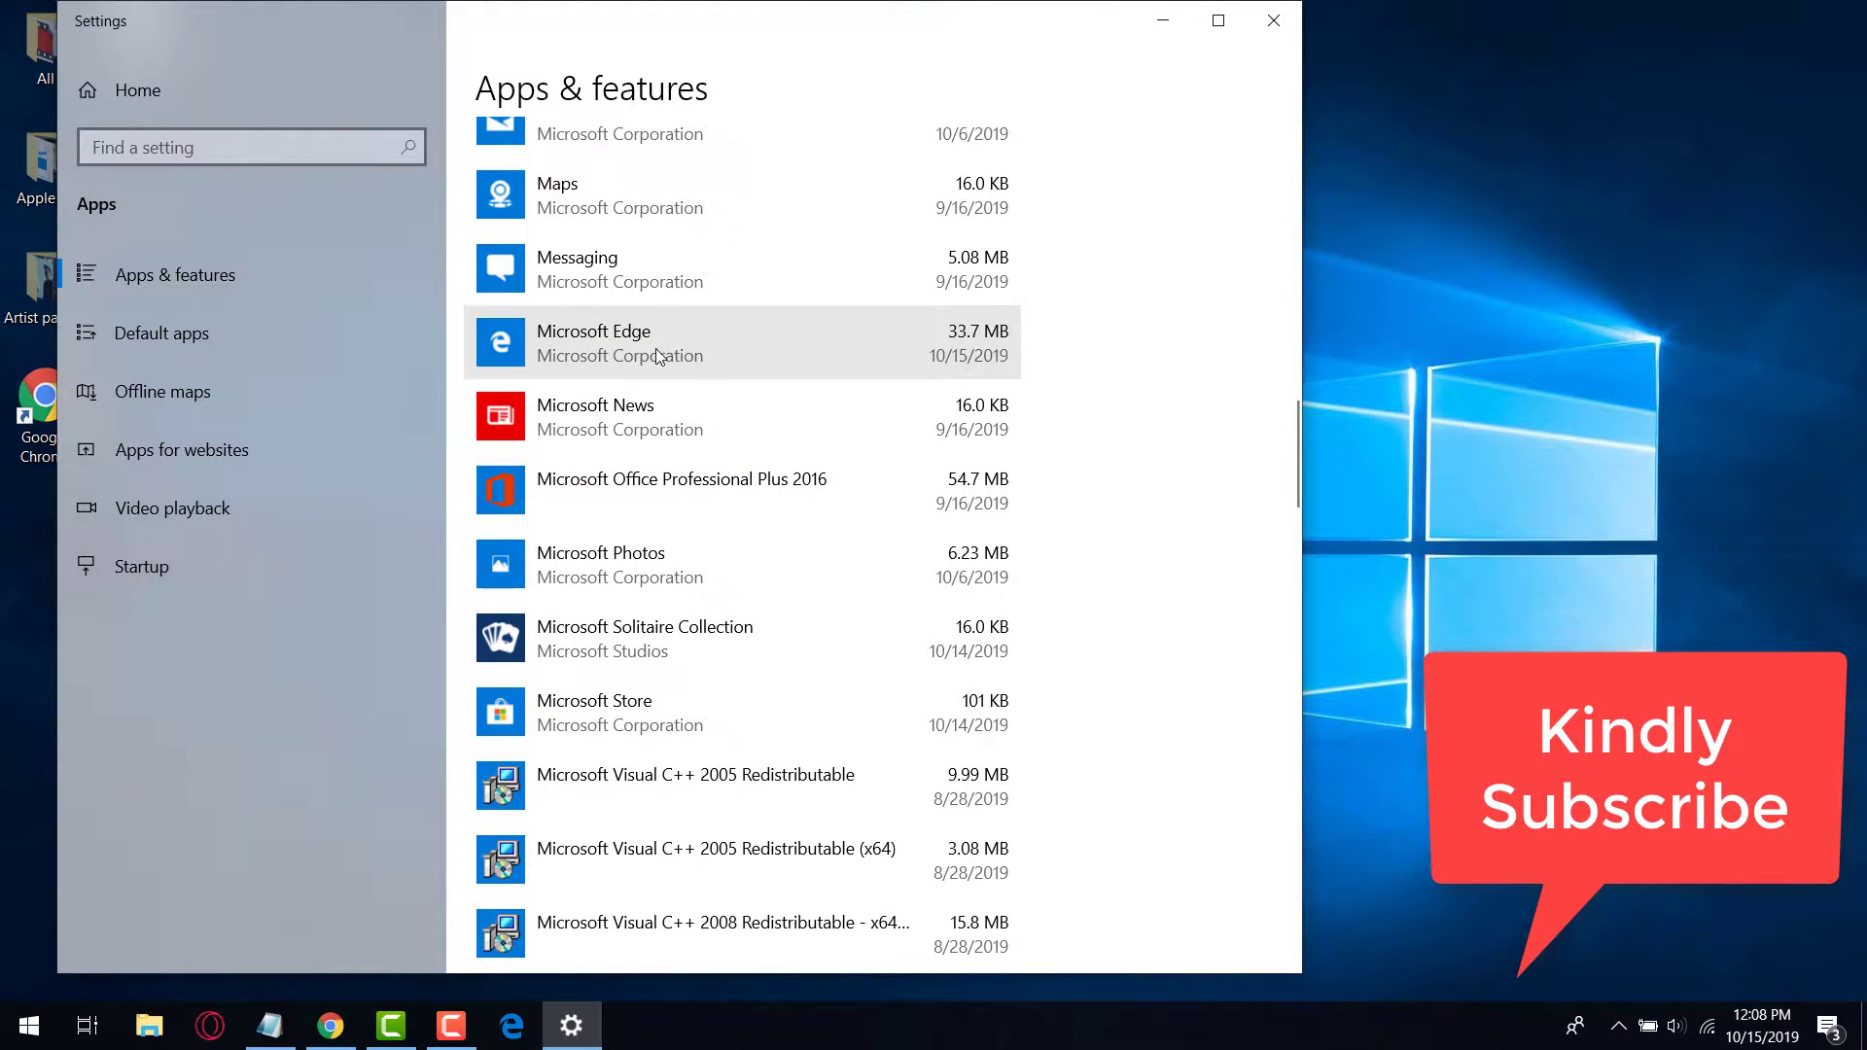
click(658, 356)
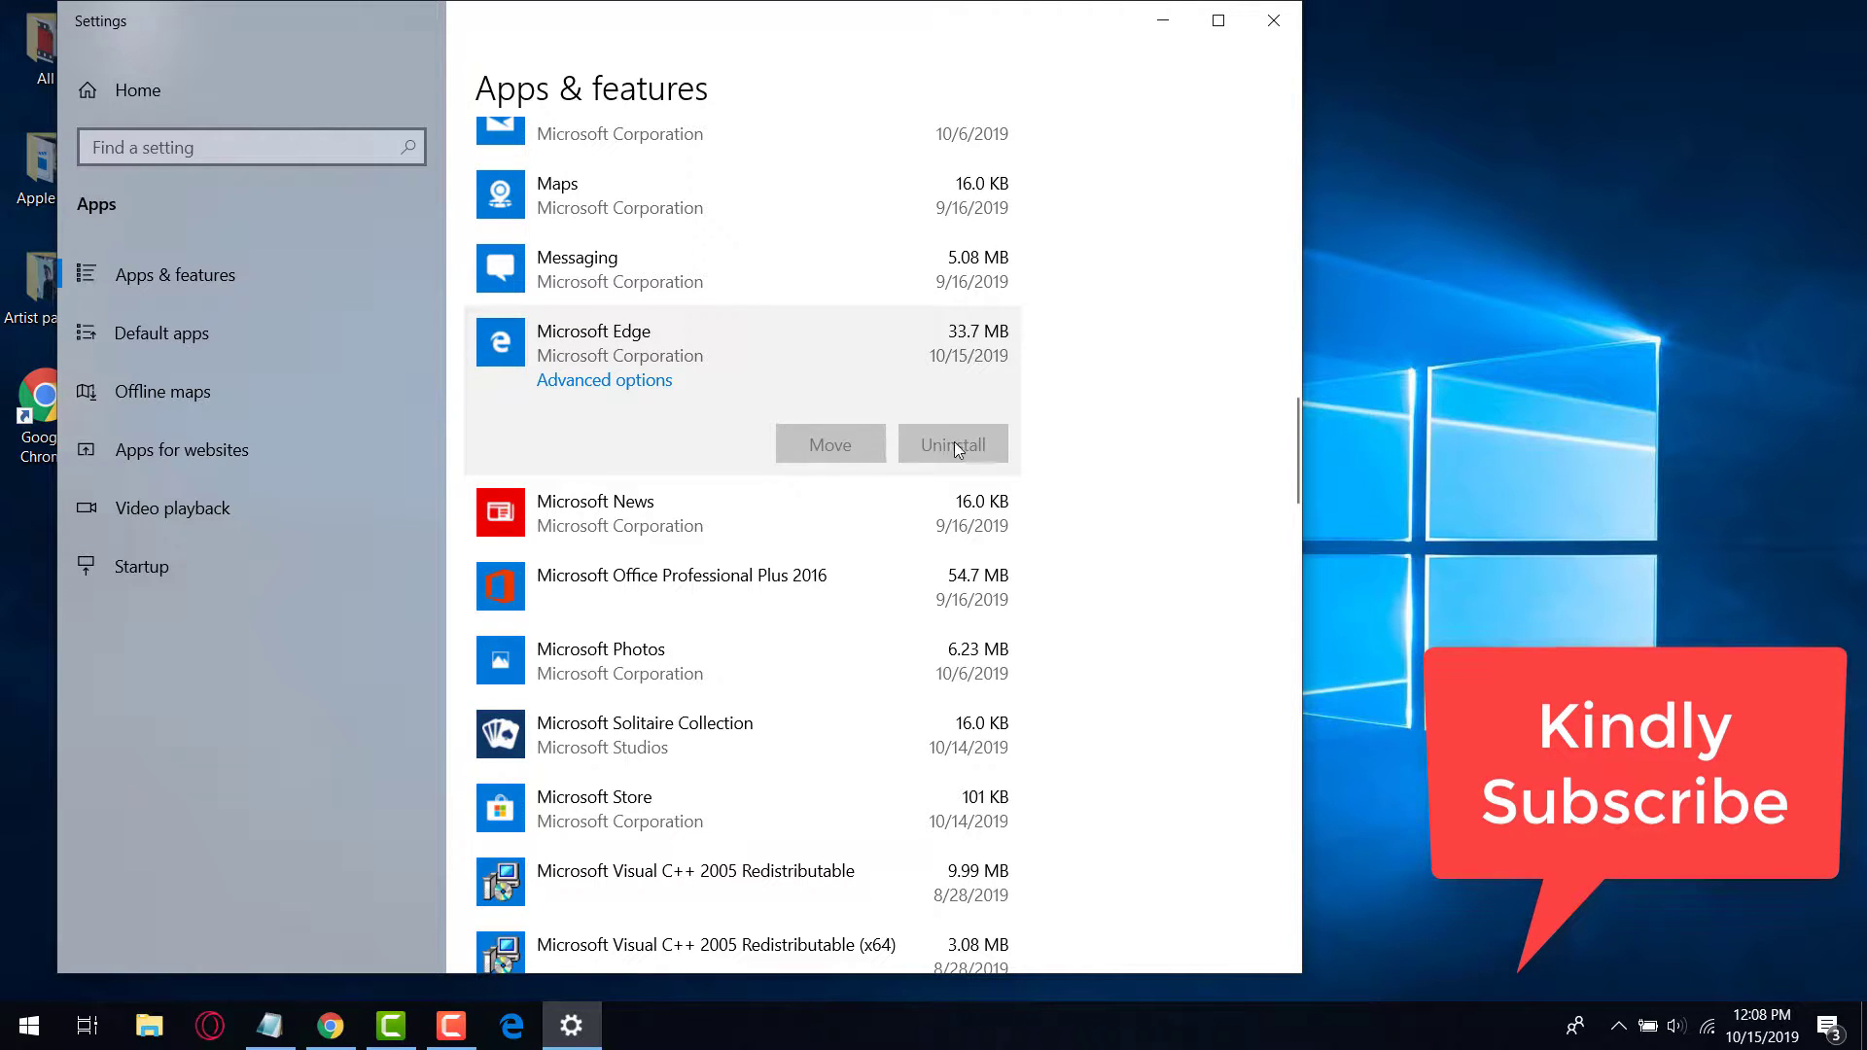
click(594, 382)
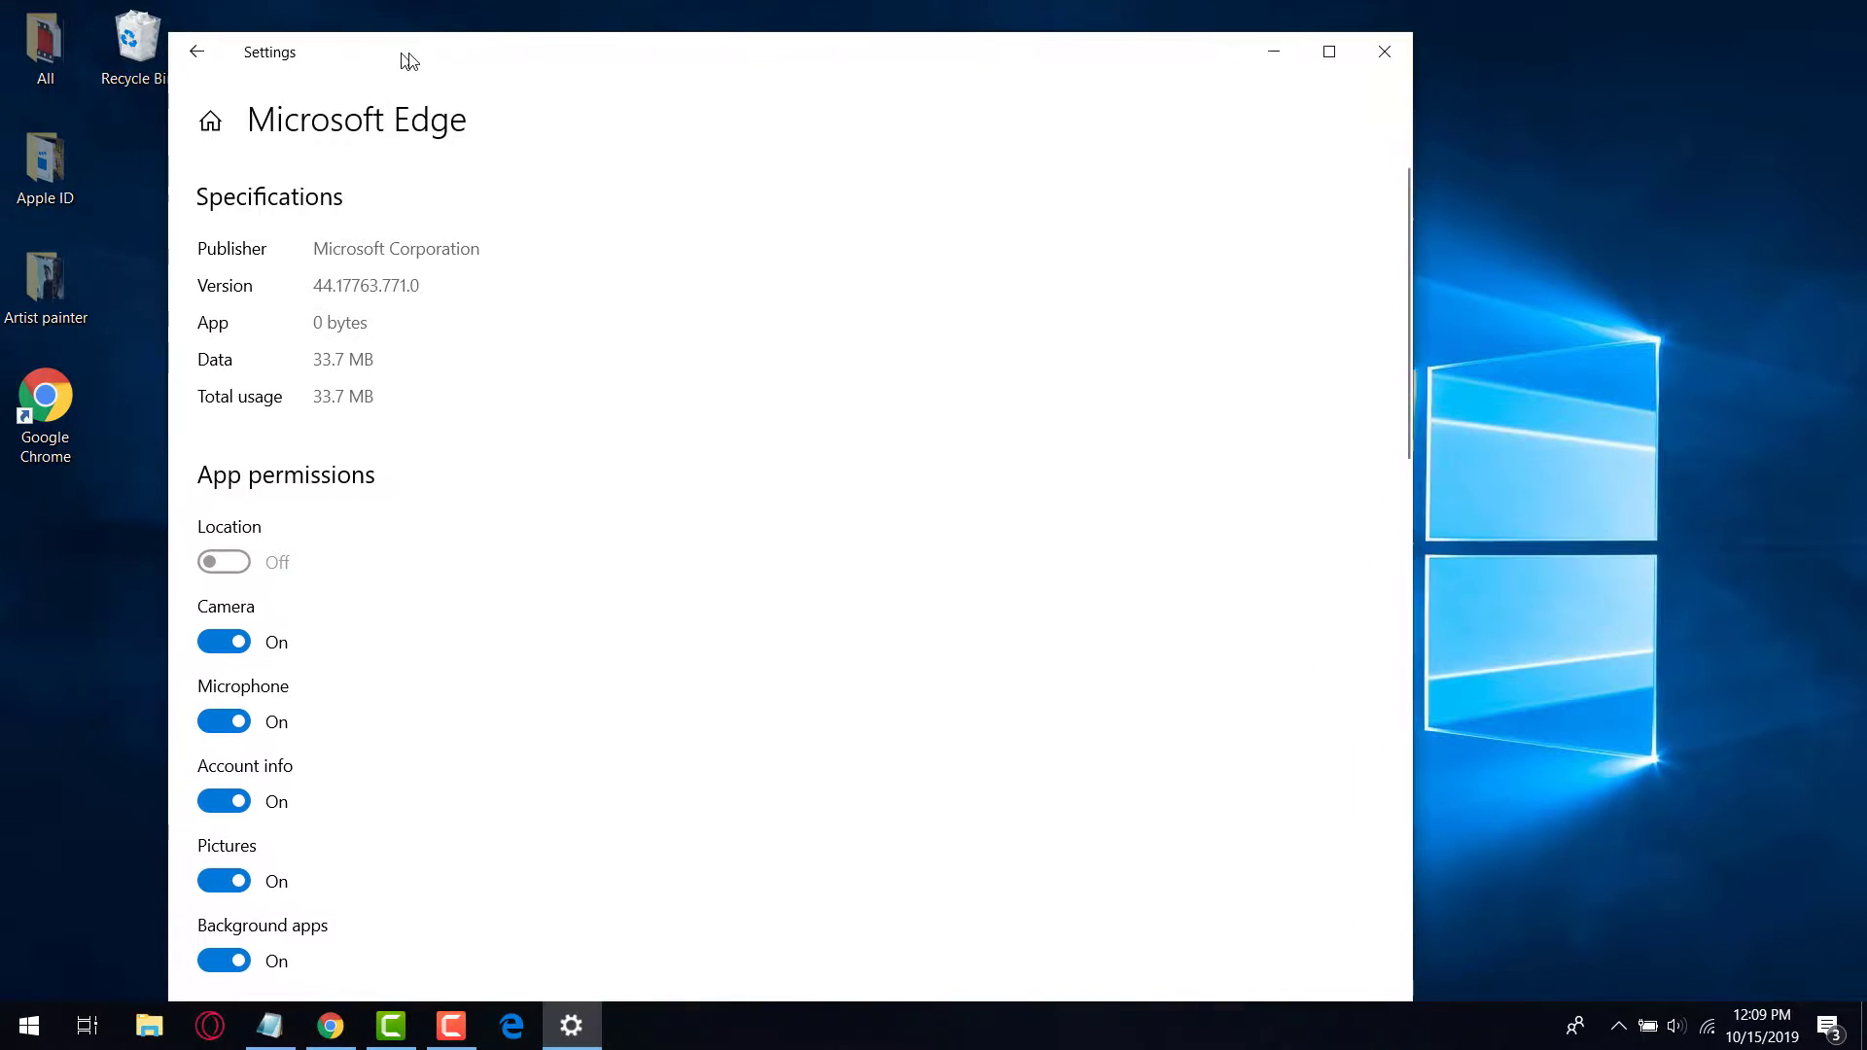
Step: Repair Microsoft Edge from its Advanced options without losing its data
drag(408, 61, 450, 61)
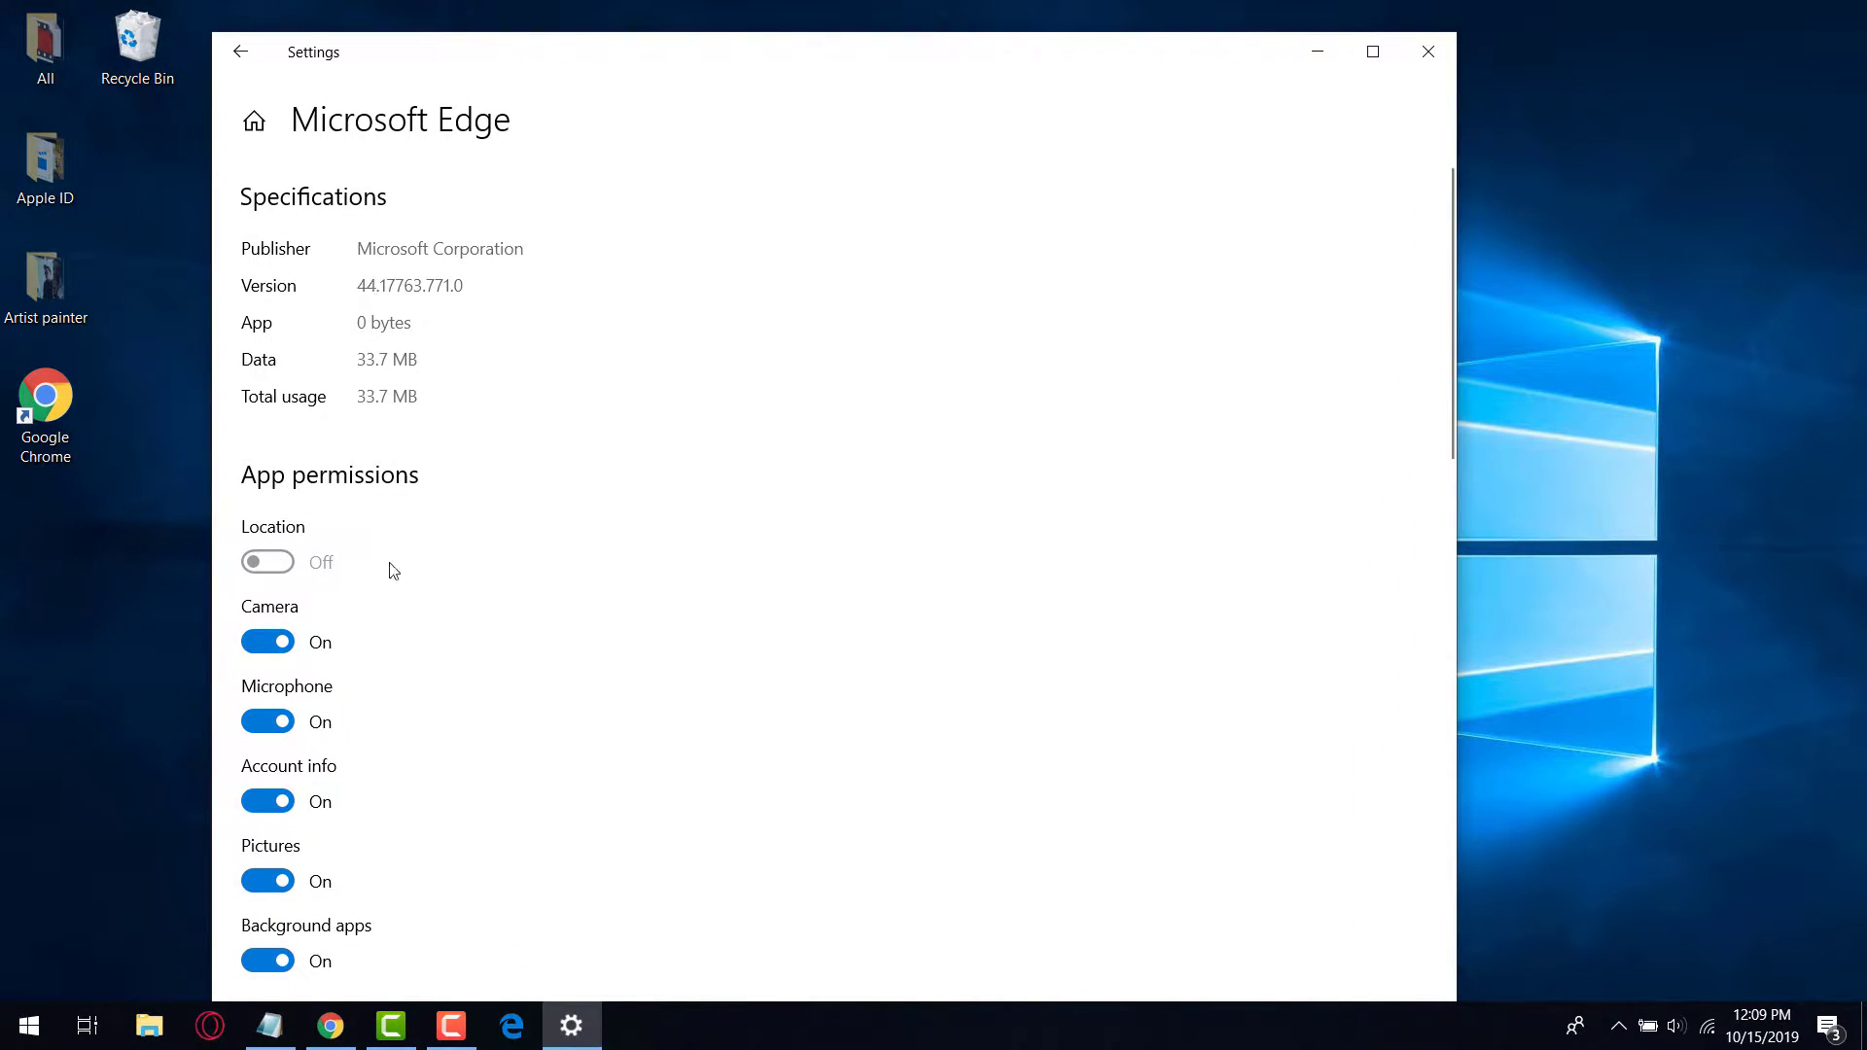
scroll(512, 725, down, 1)
scroll(517, 726, down, 3)
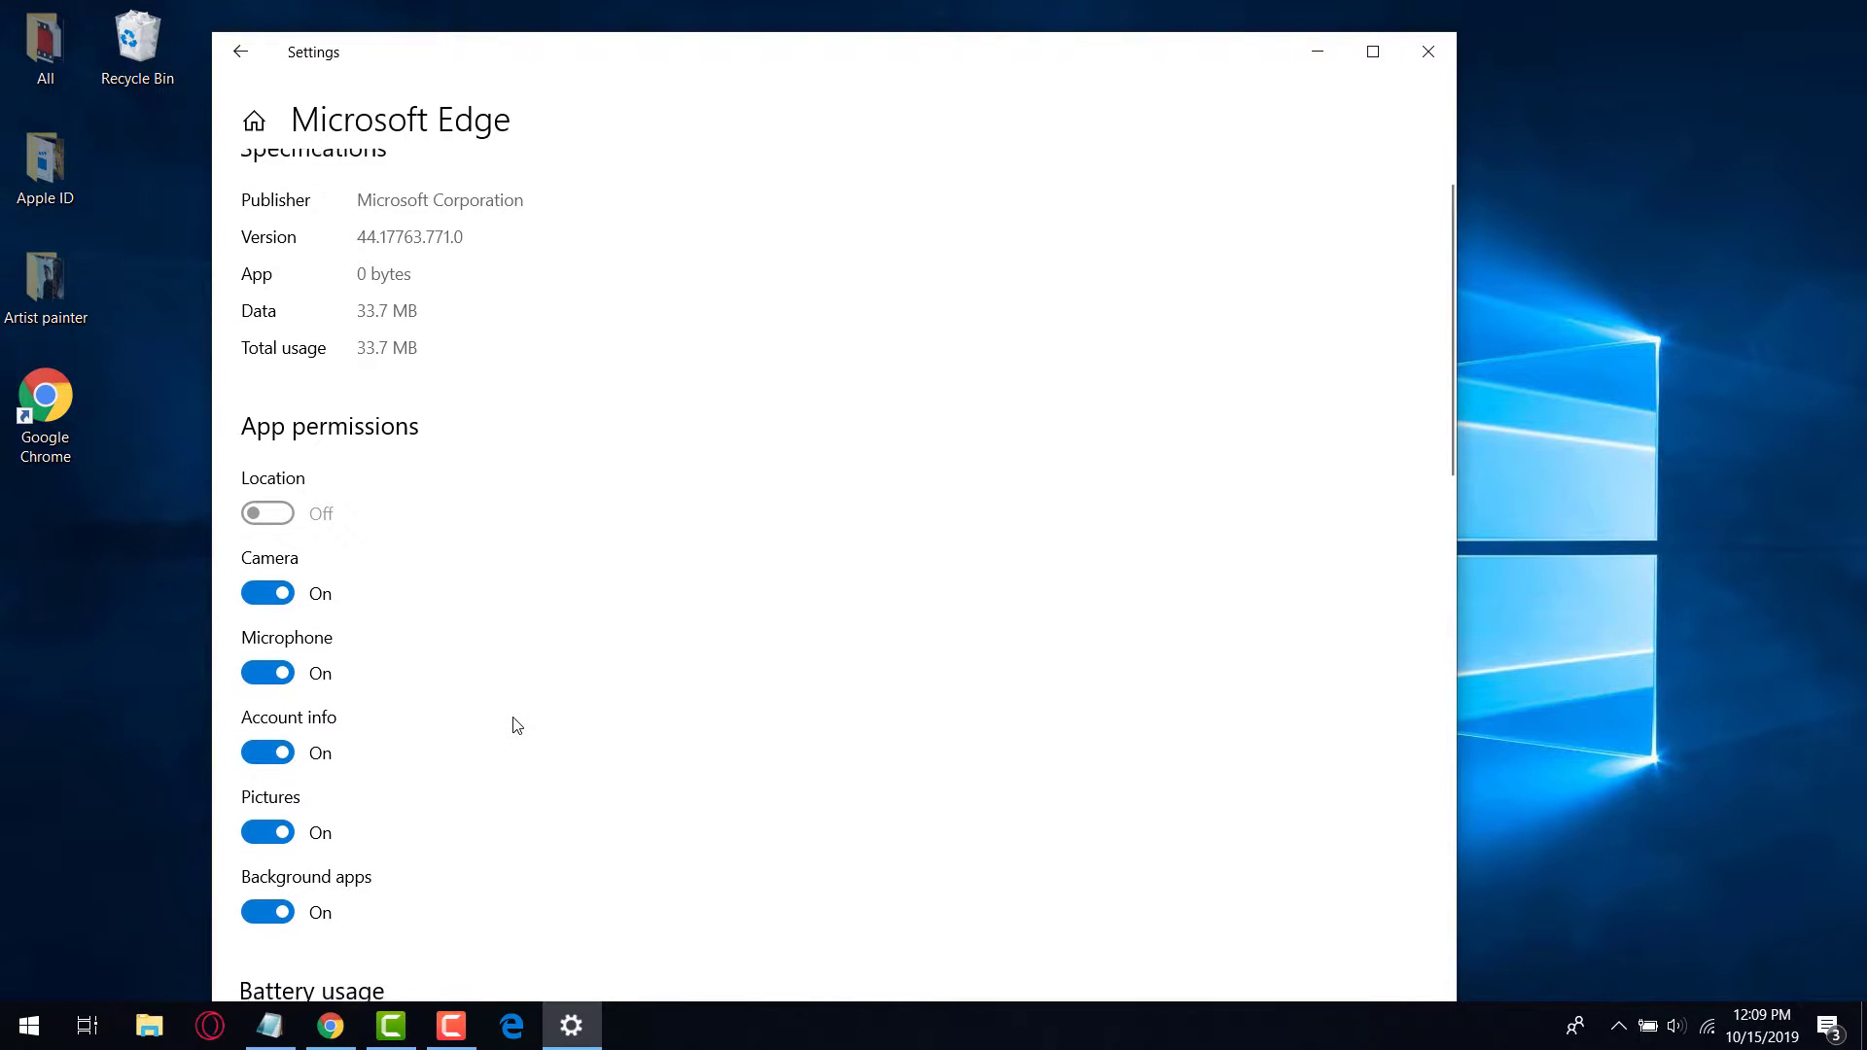
scroll(516, 726, down, 7)
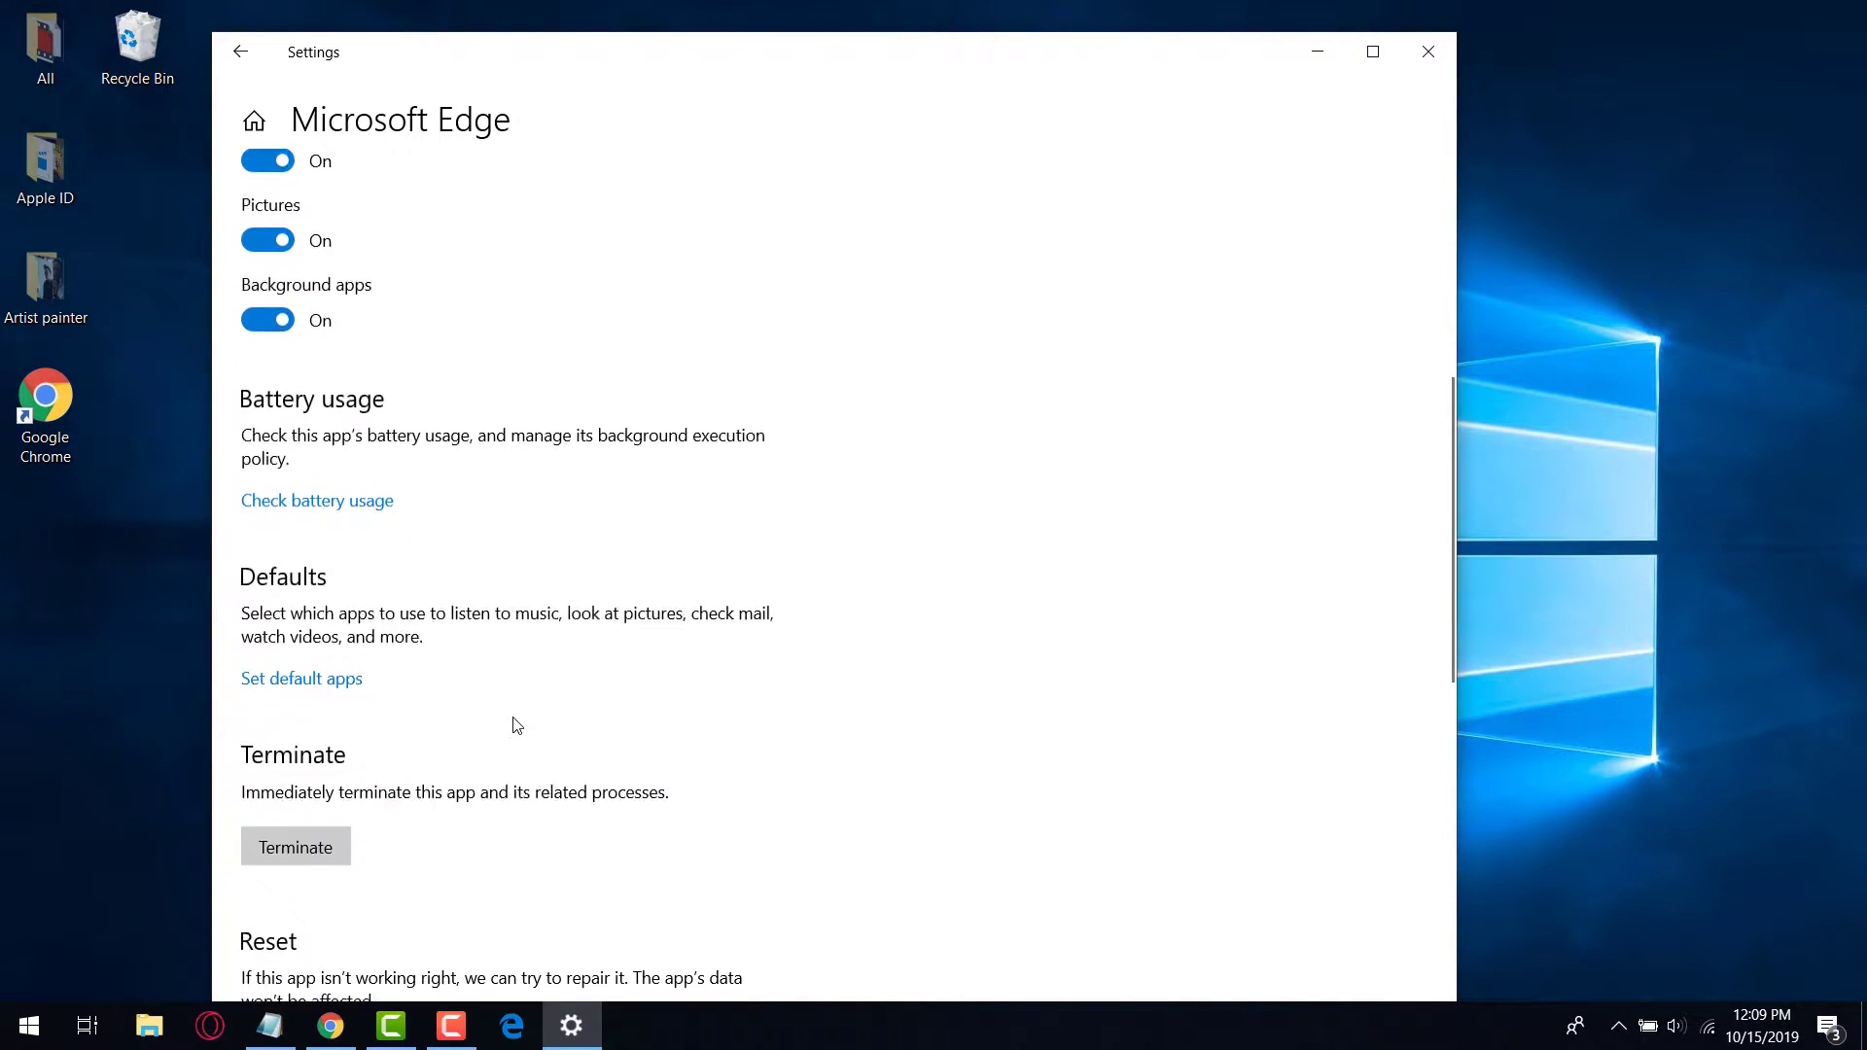
scroll(516, 725, down, 1)
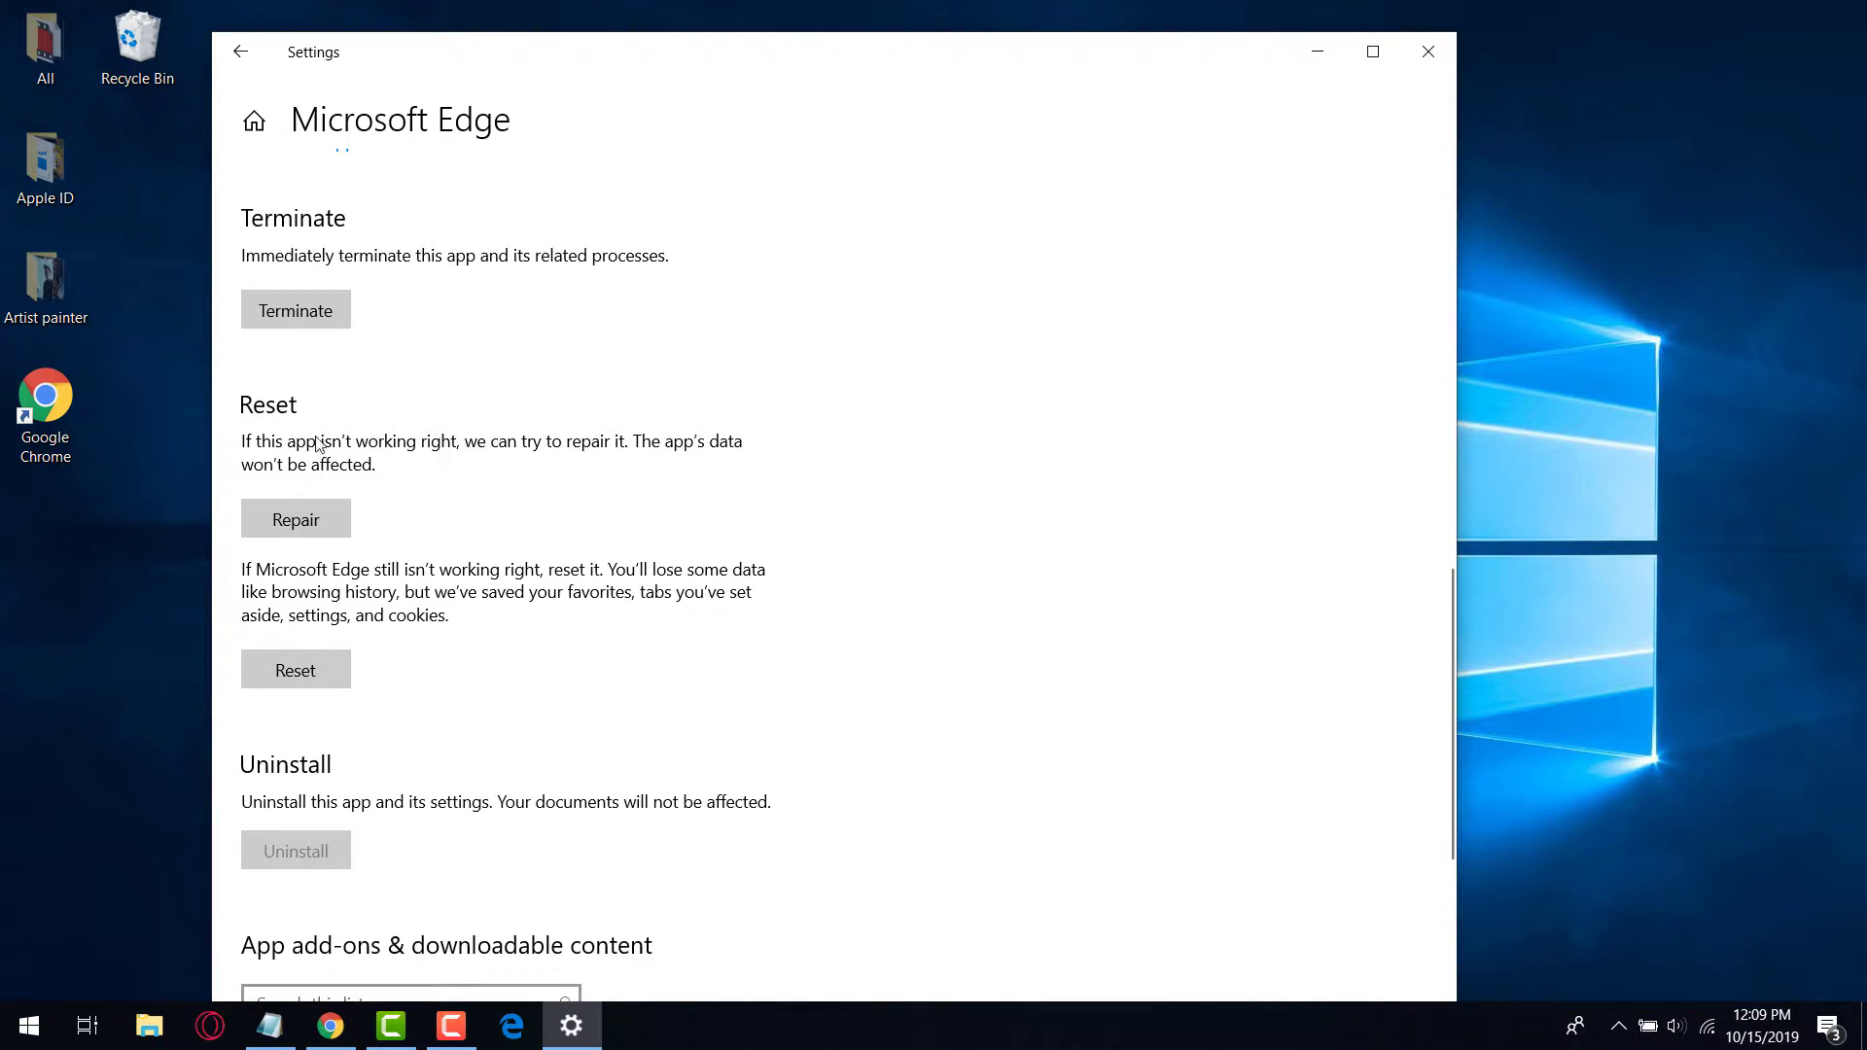
click(312, 524)
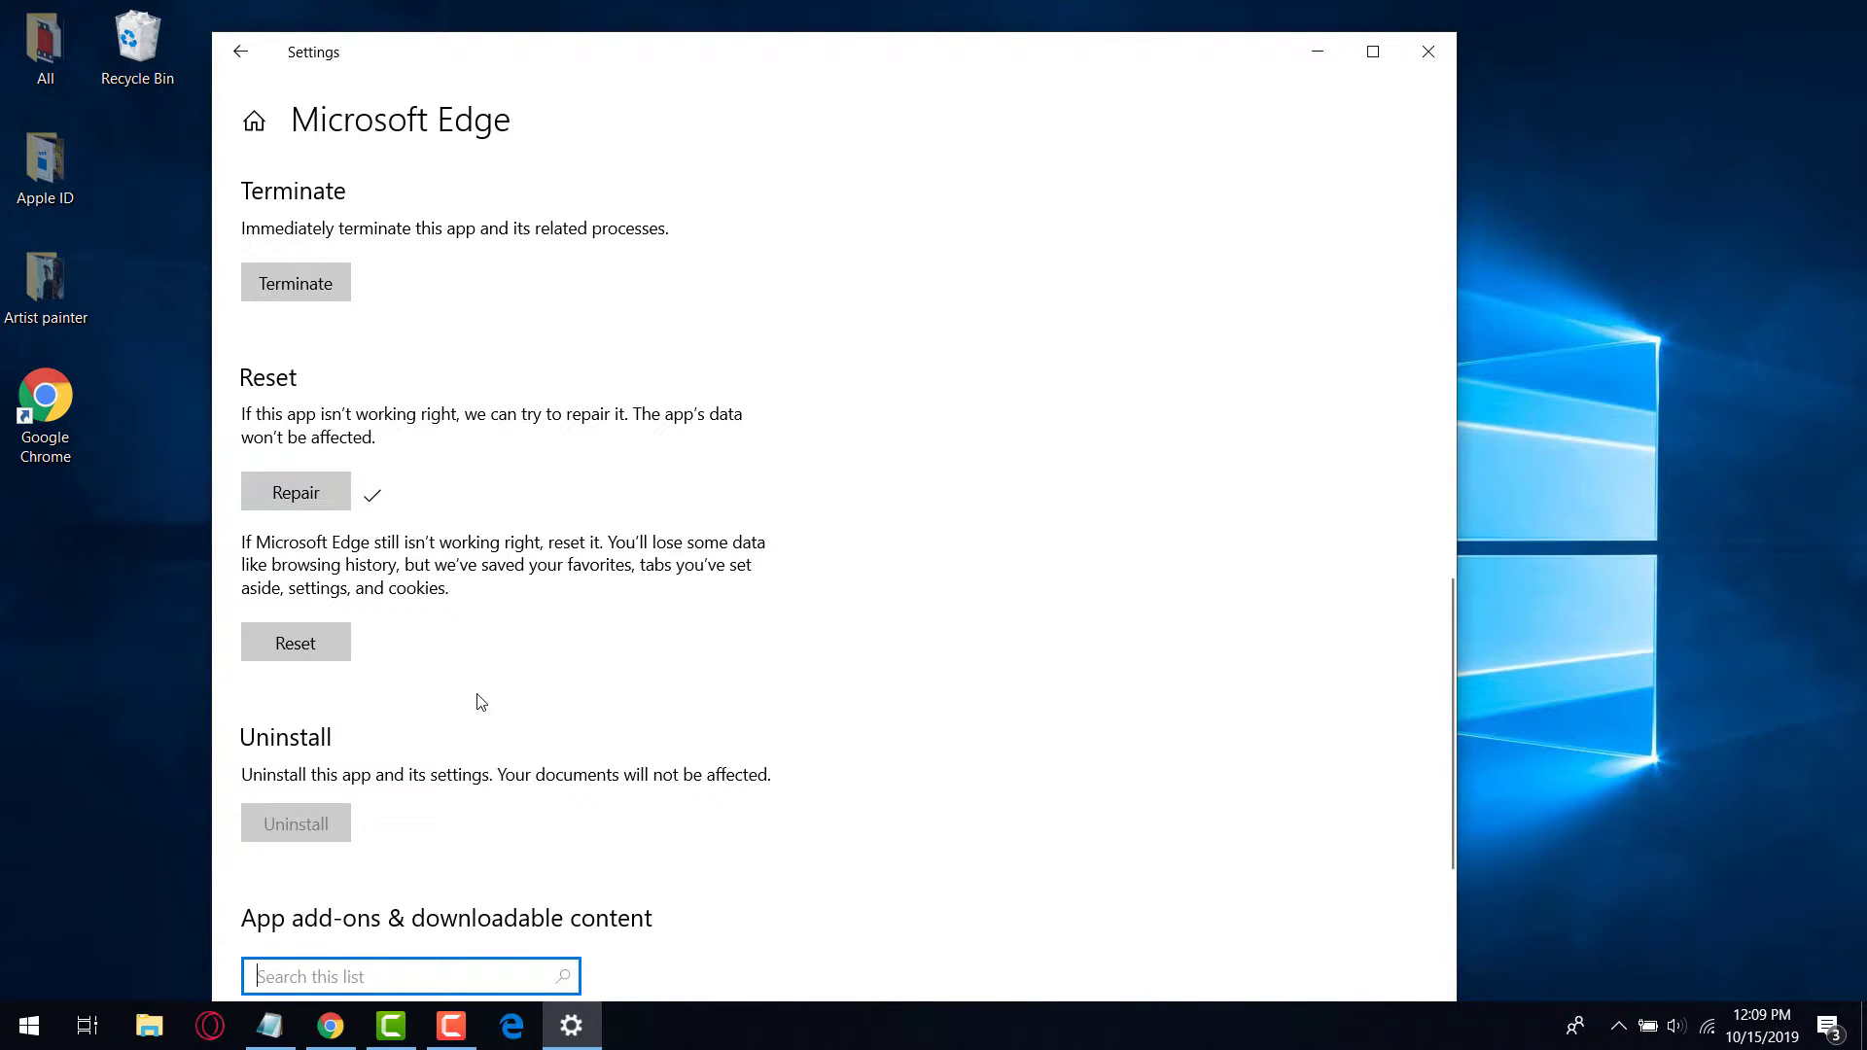
click(512, 1027)
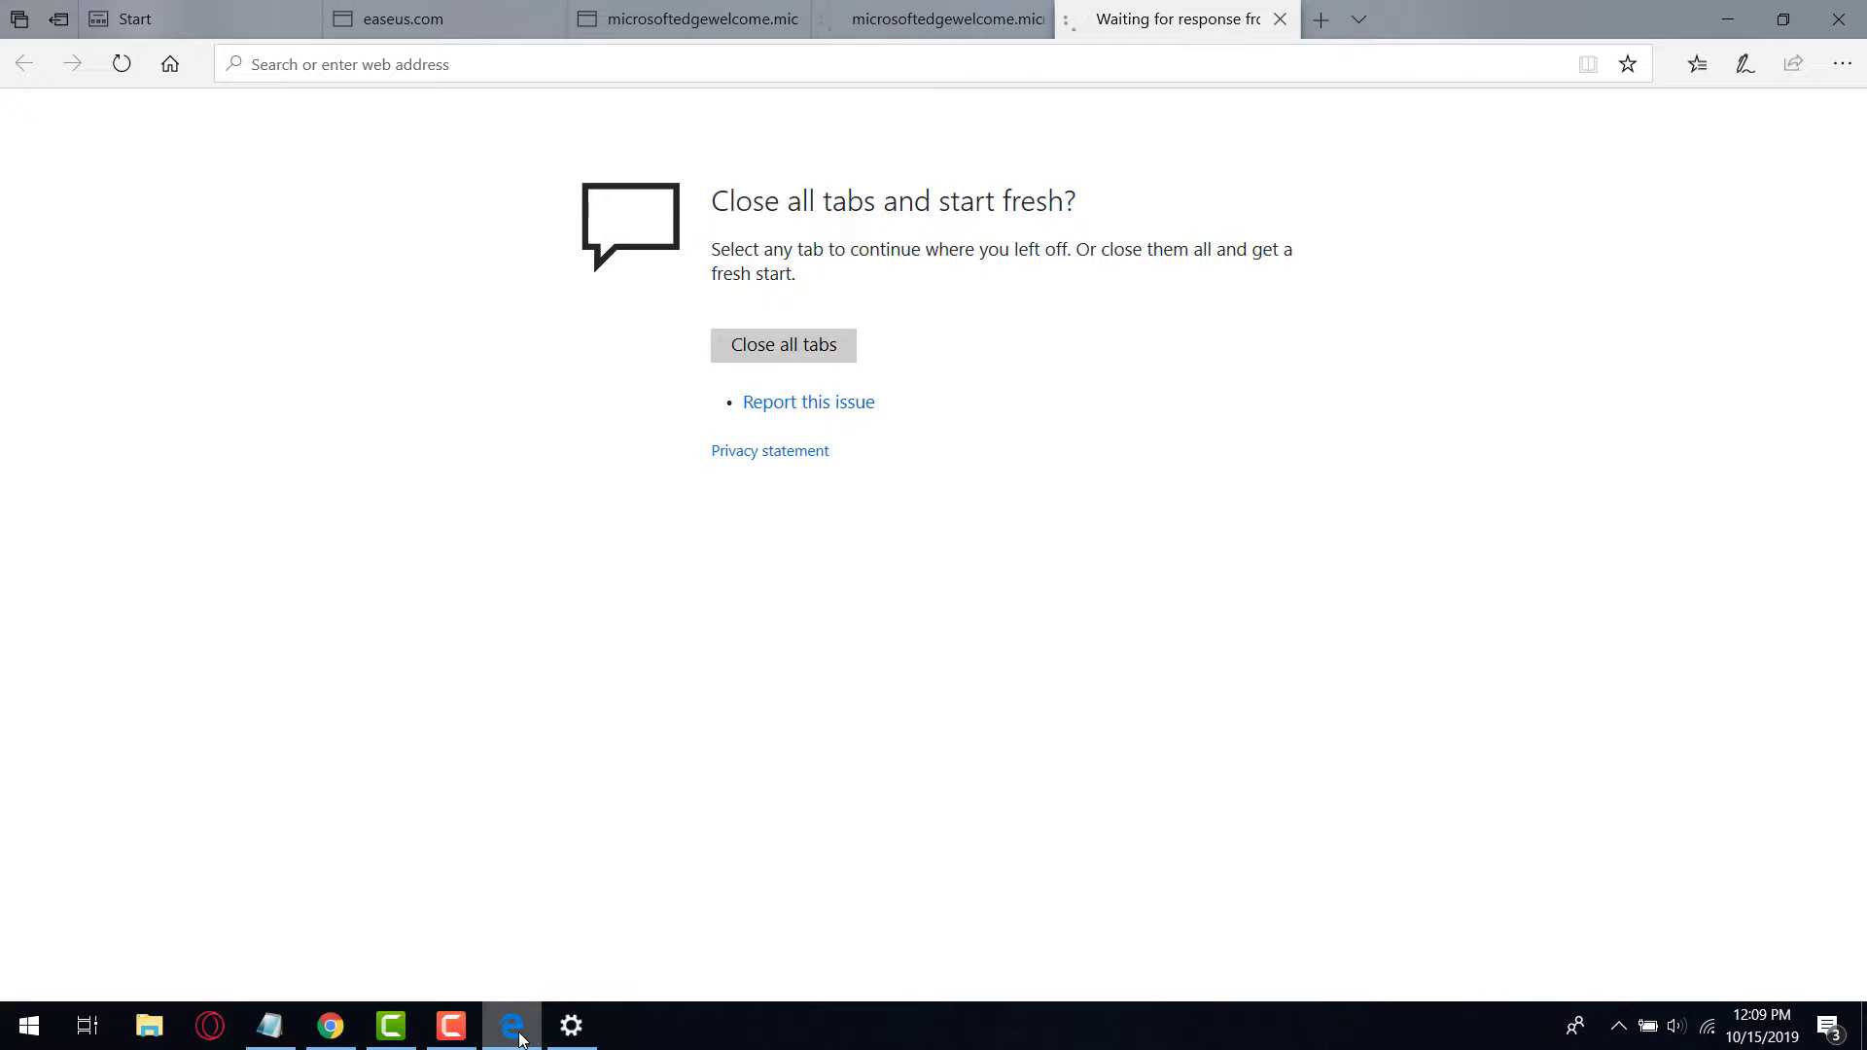
Step: Reset Microsoft Edge, confirming deletion of its app data in the warning flyout
click(513, 1026)
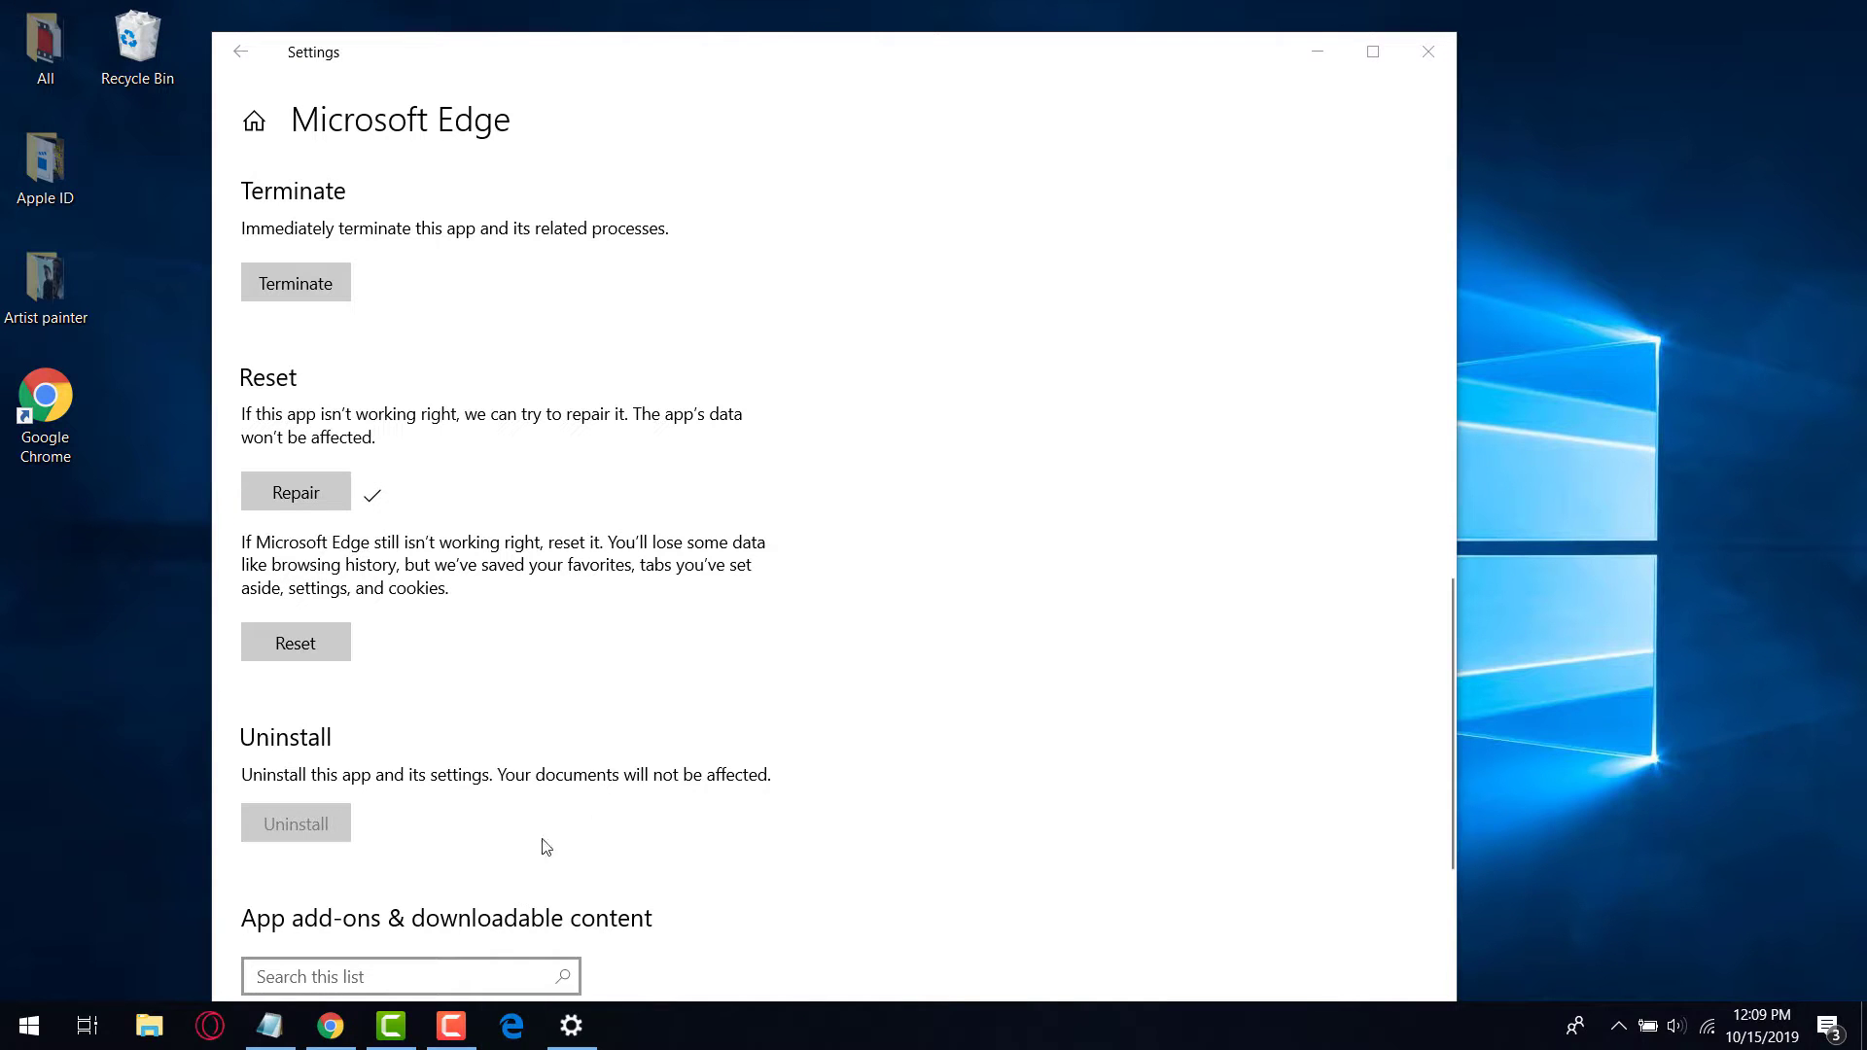
scroll(841, 817, down, 1)
click(306, 611)
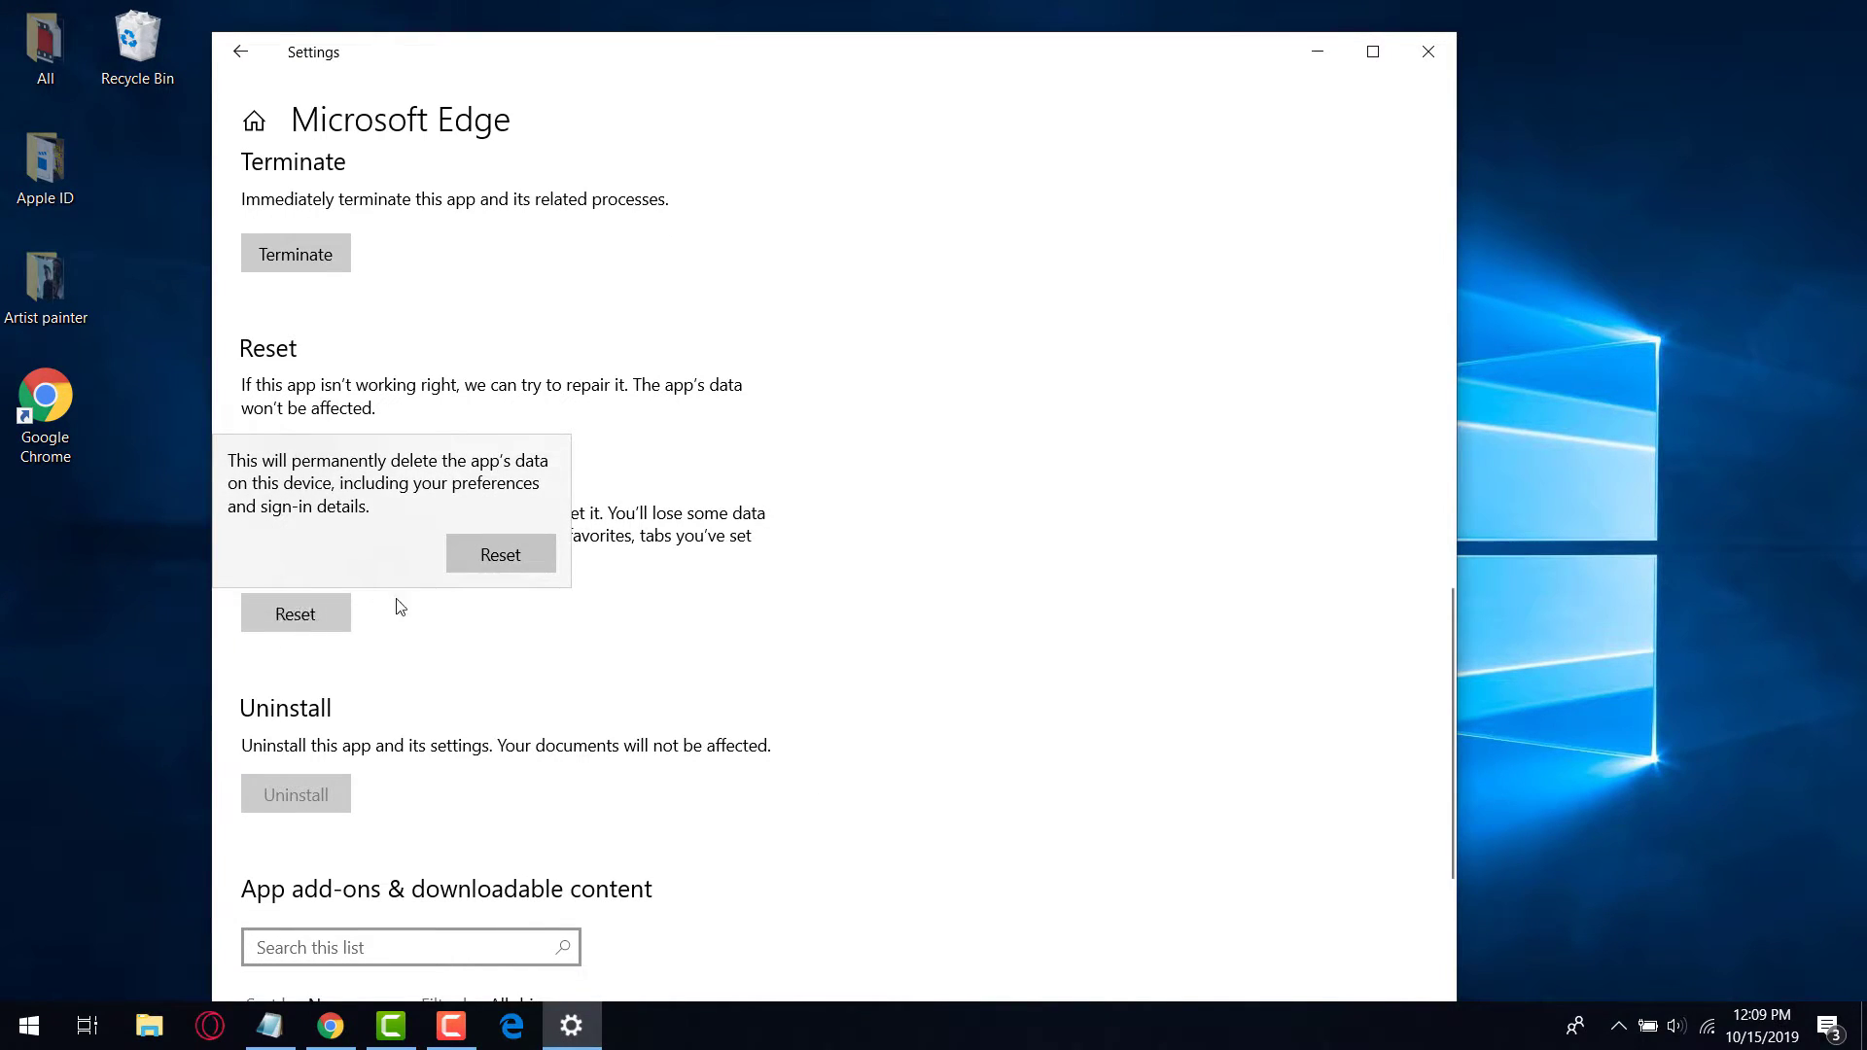
click(506, 566)
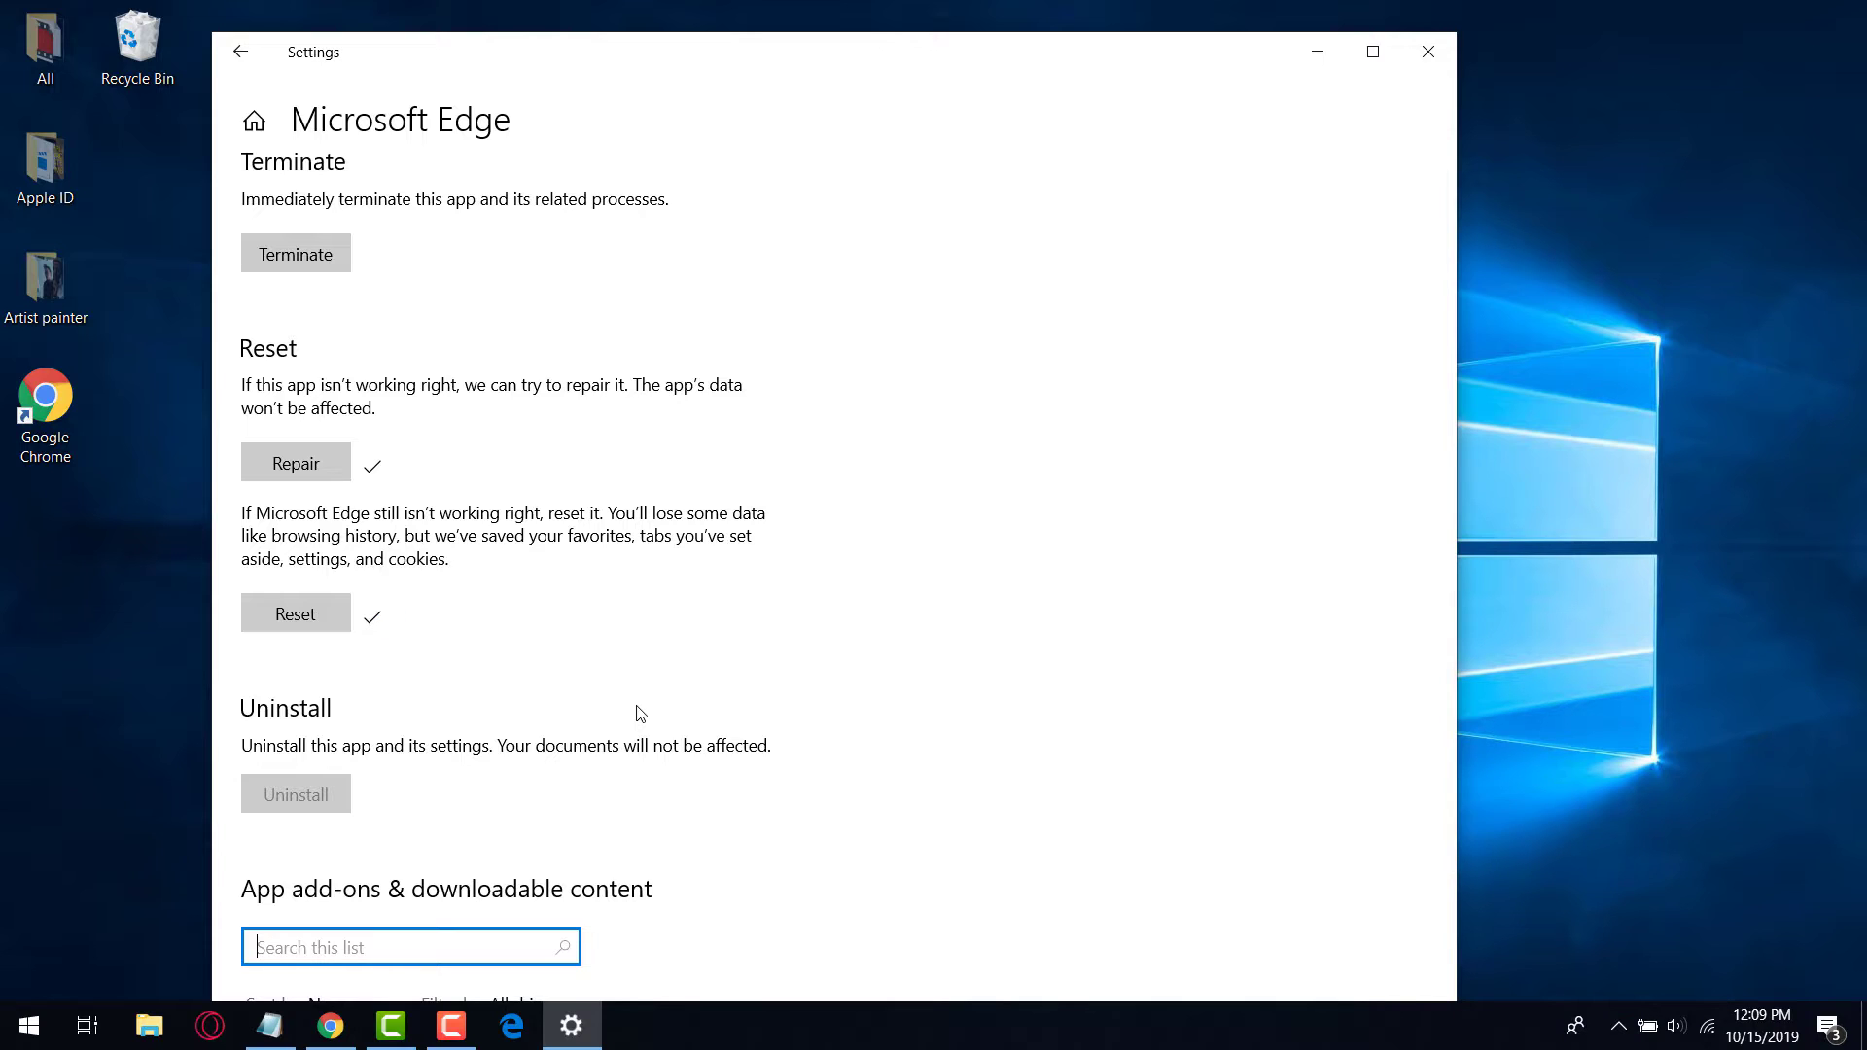
scroll(640, 713, down, 1)
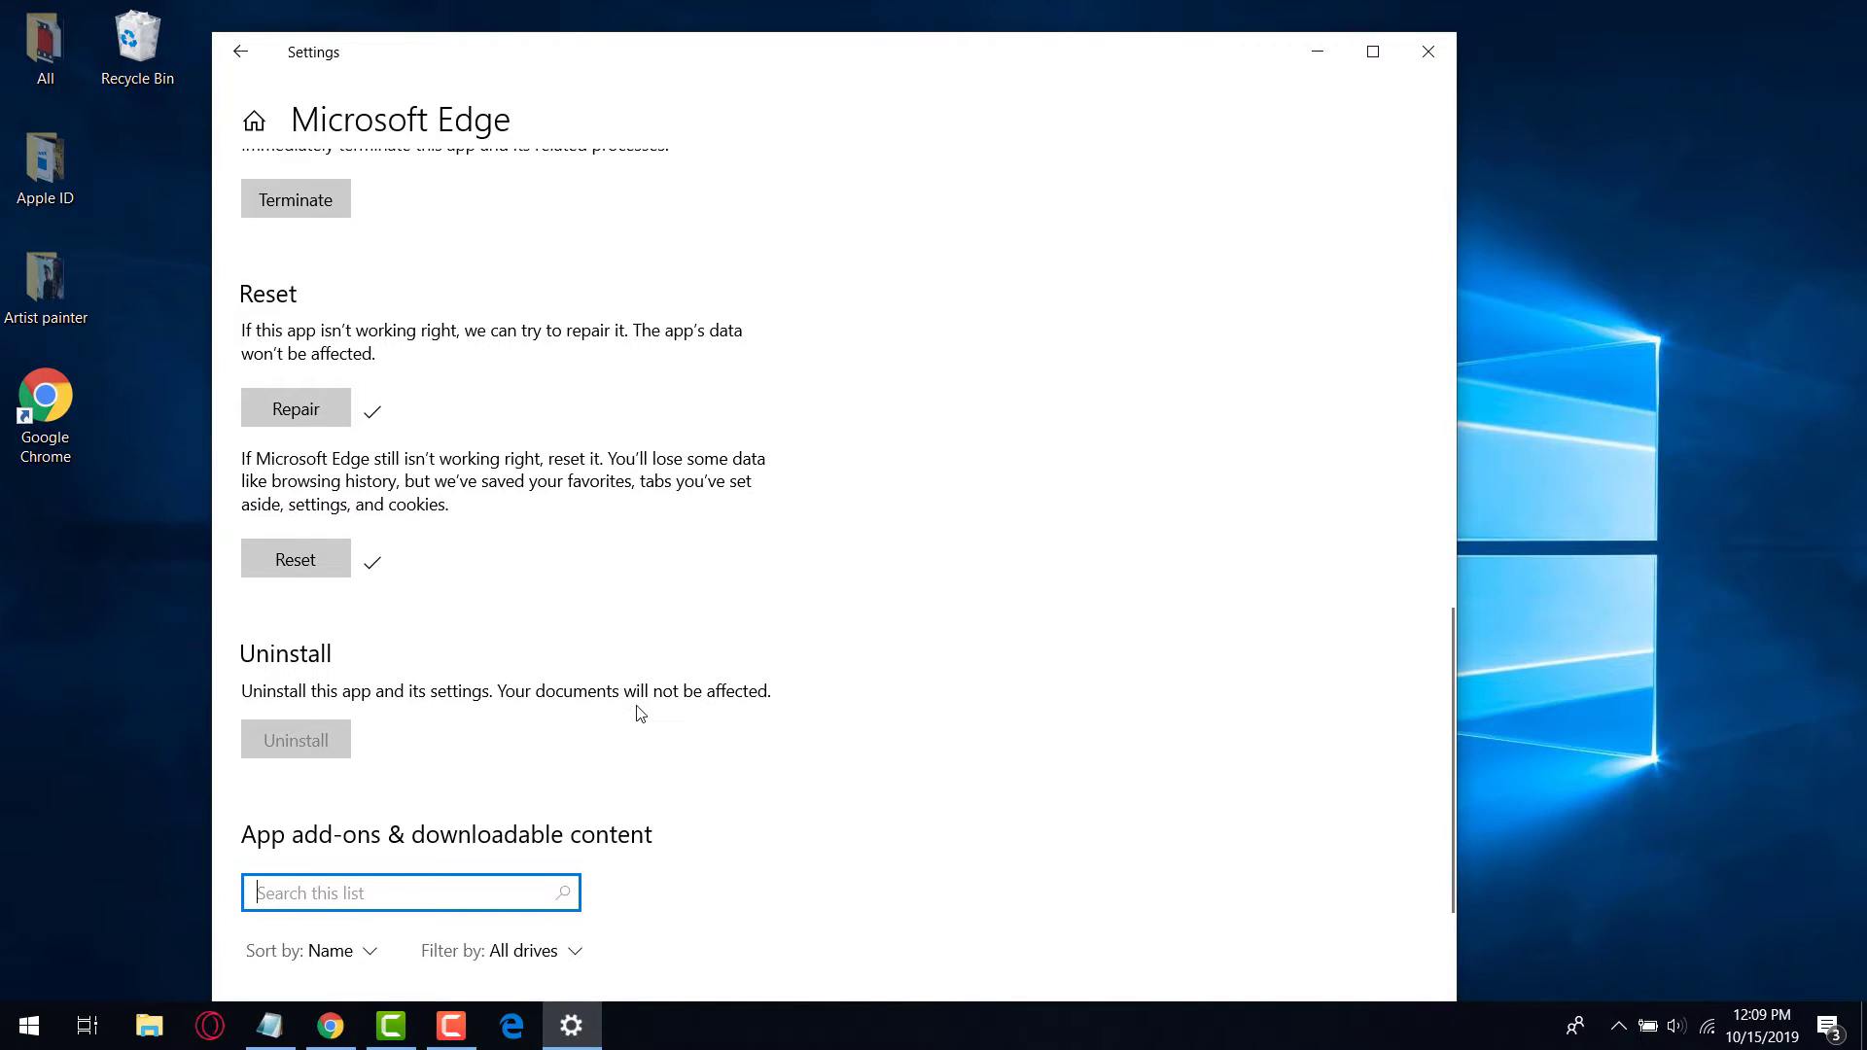
Step: Relaunch Edge maximized and load youtube.com from the Start tab
click(512, 1029)
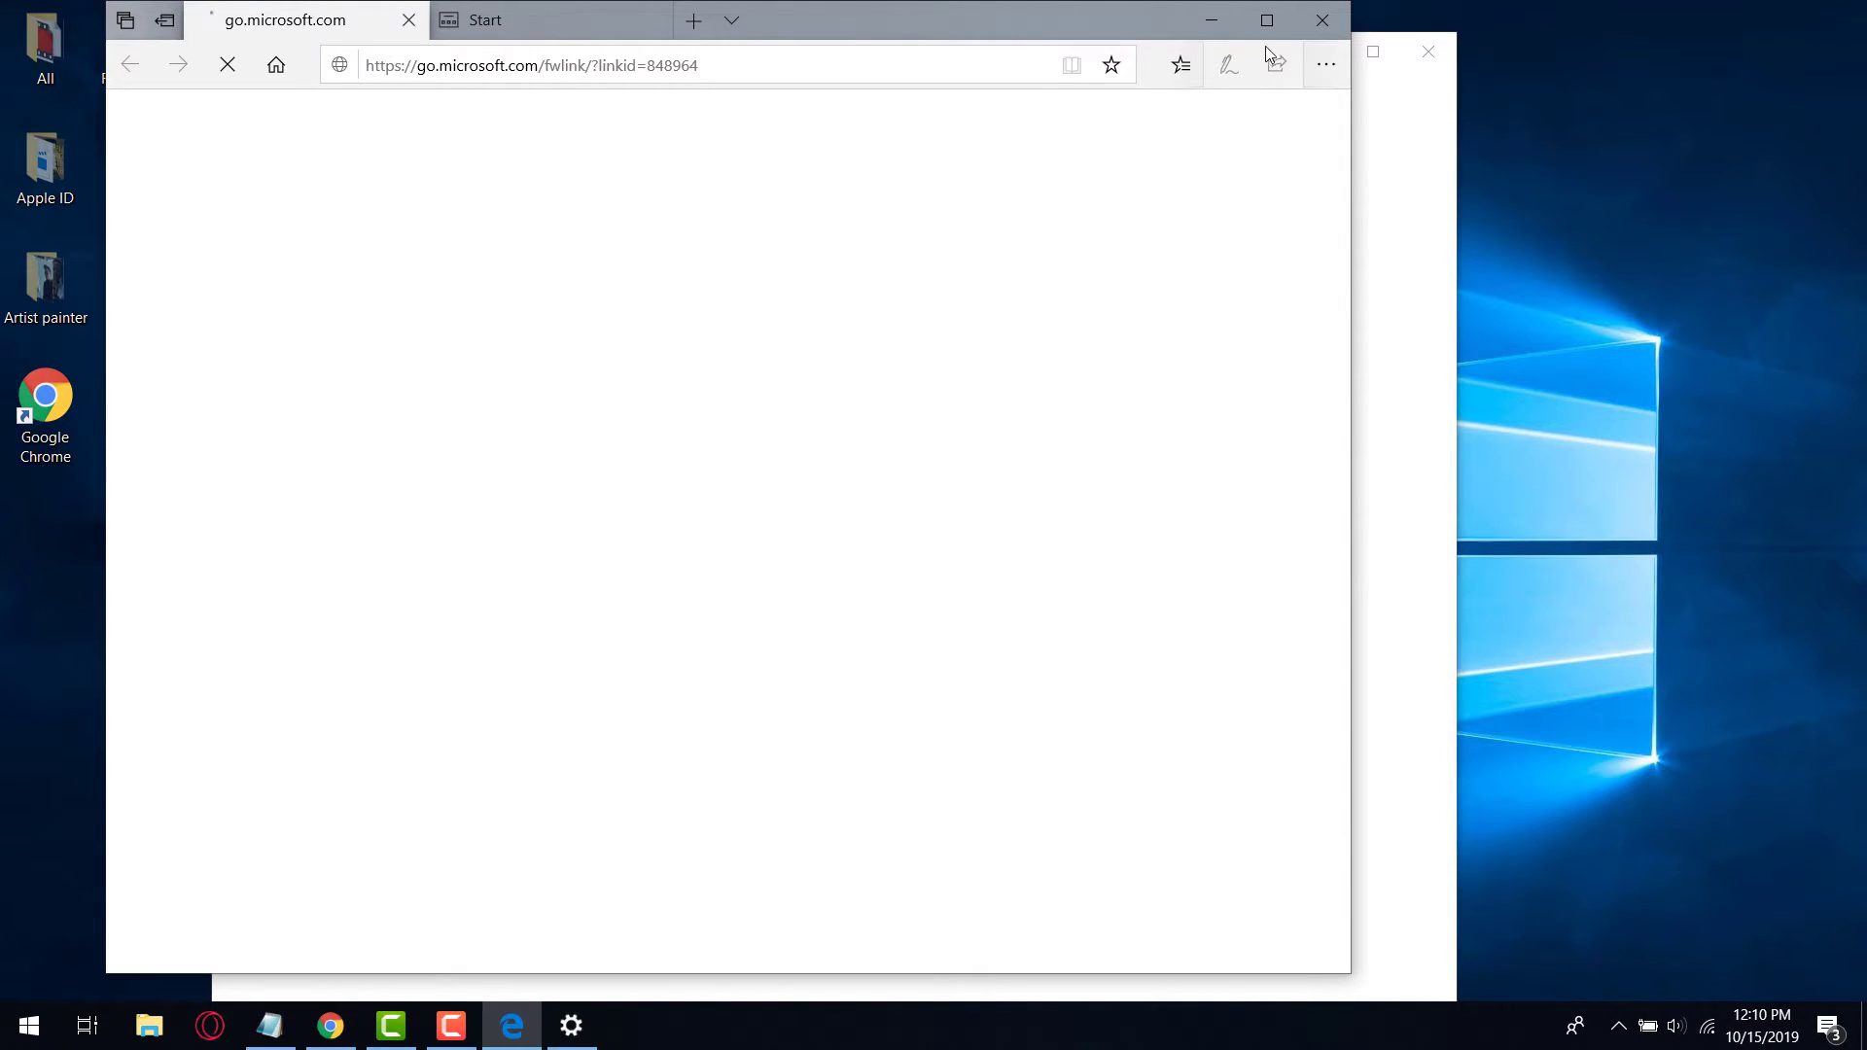
click(1267, 20)
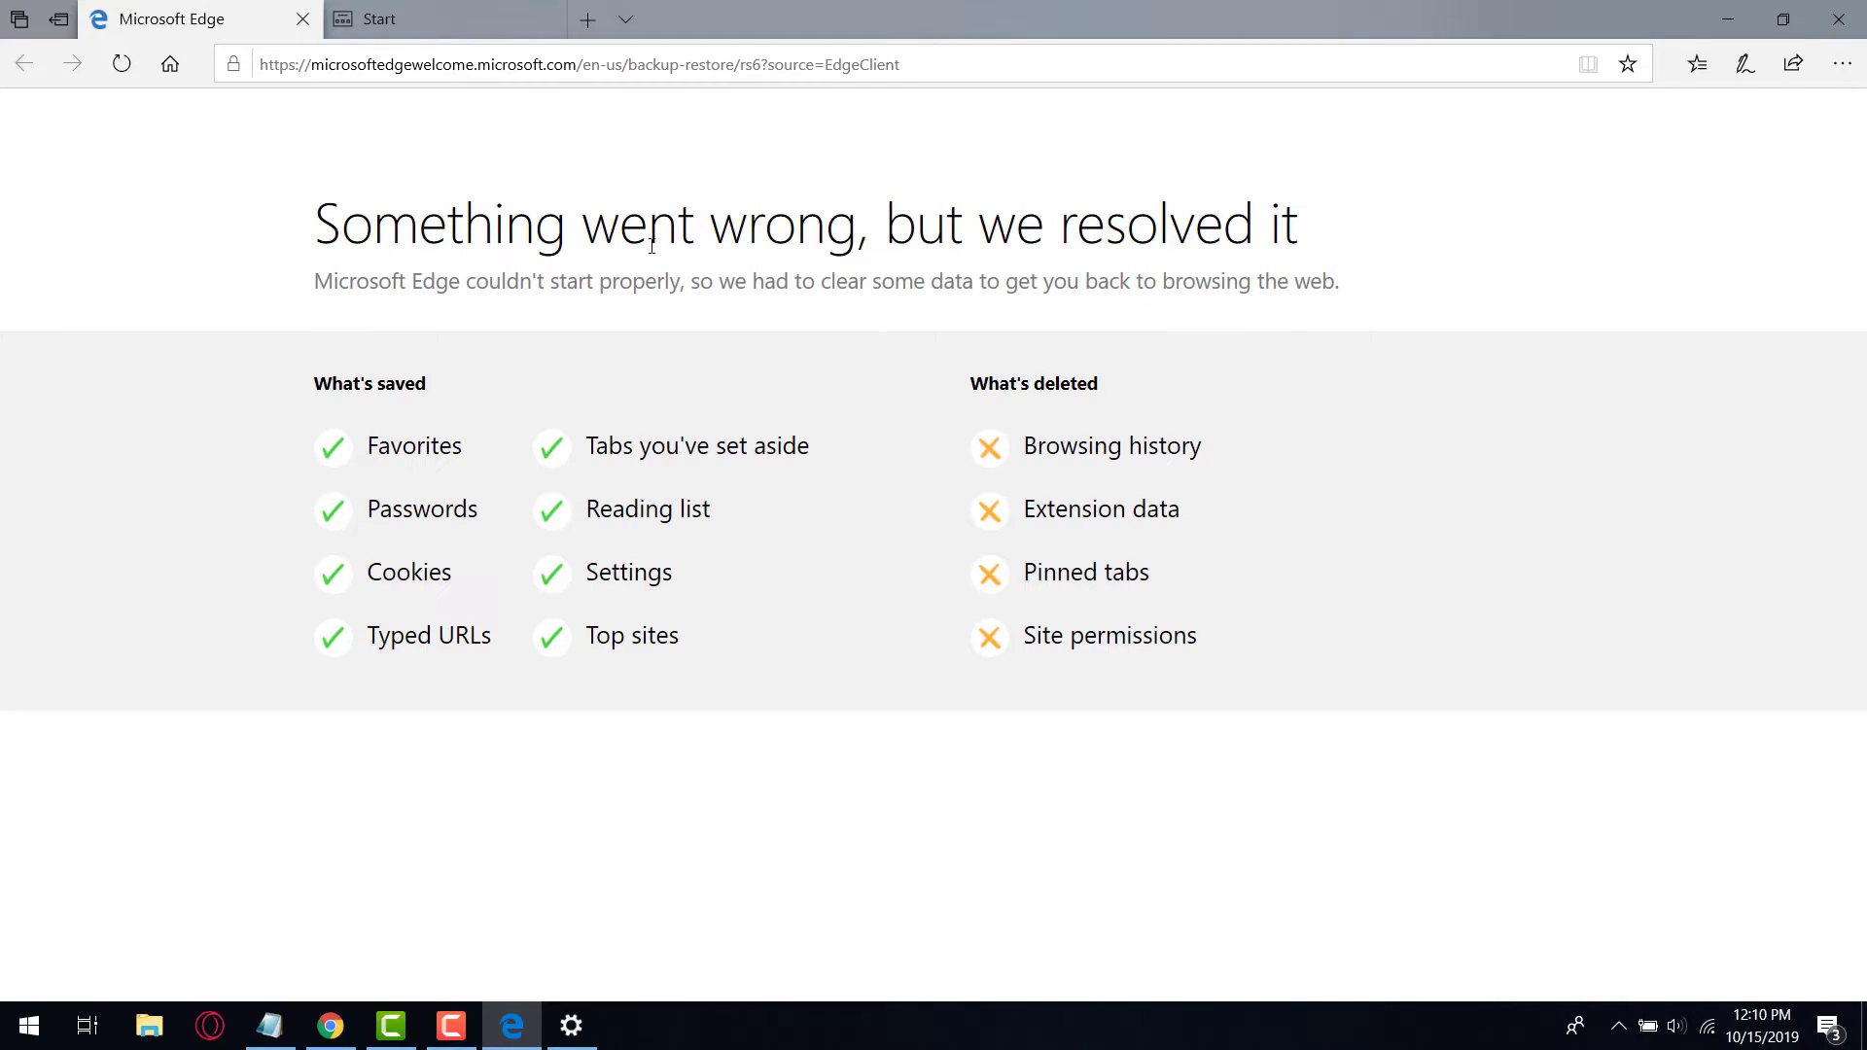
click(440, 8)
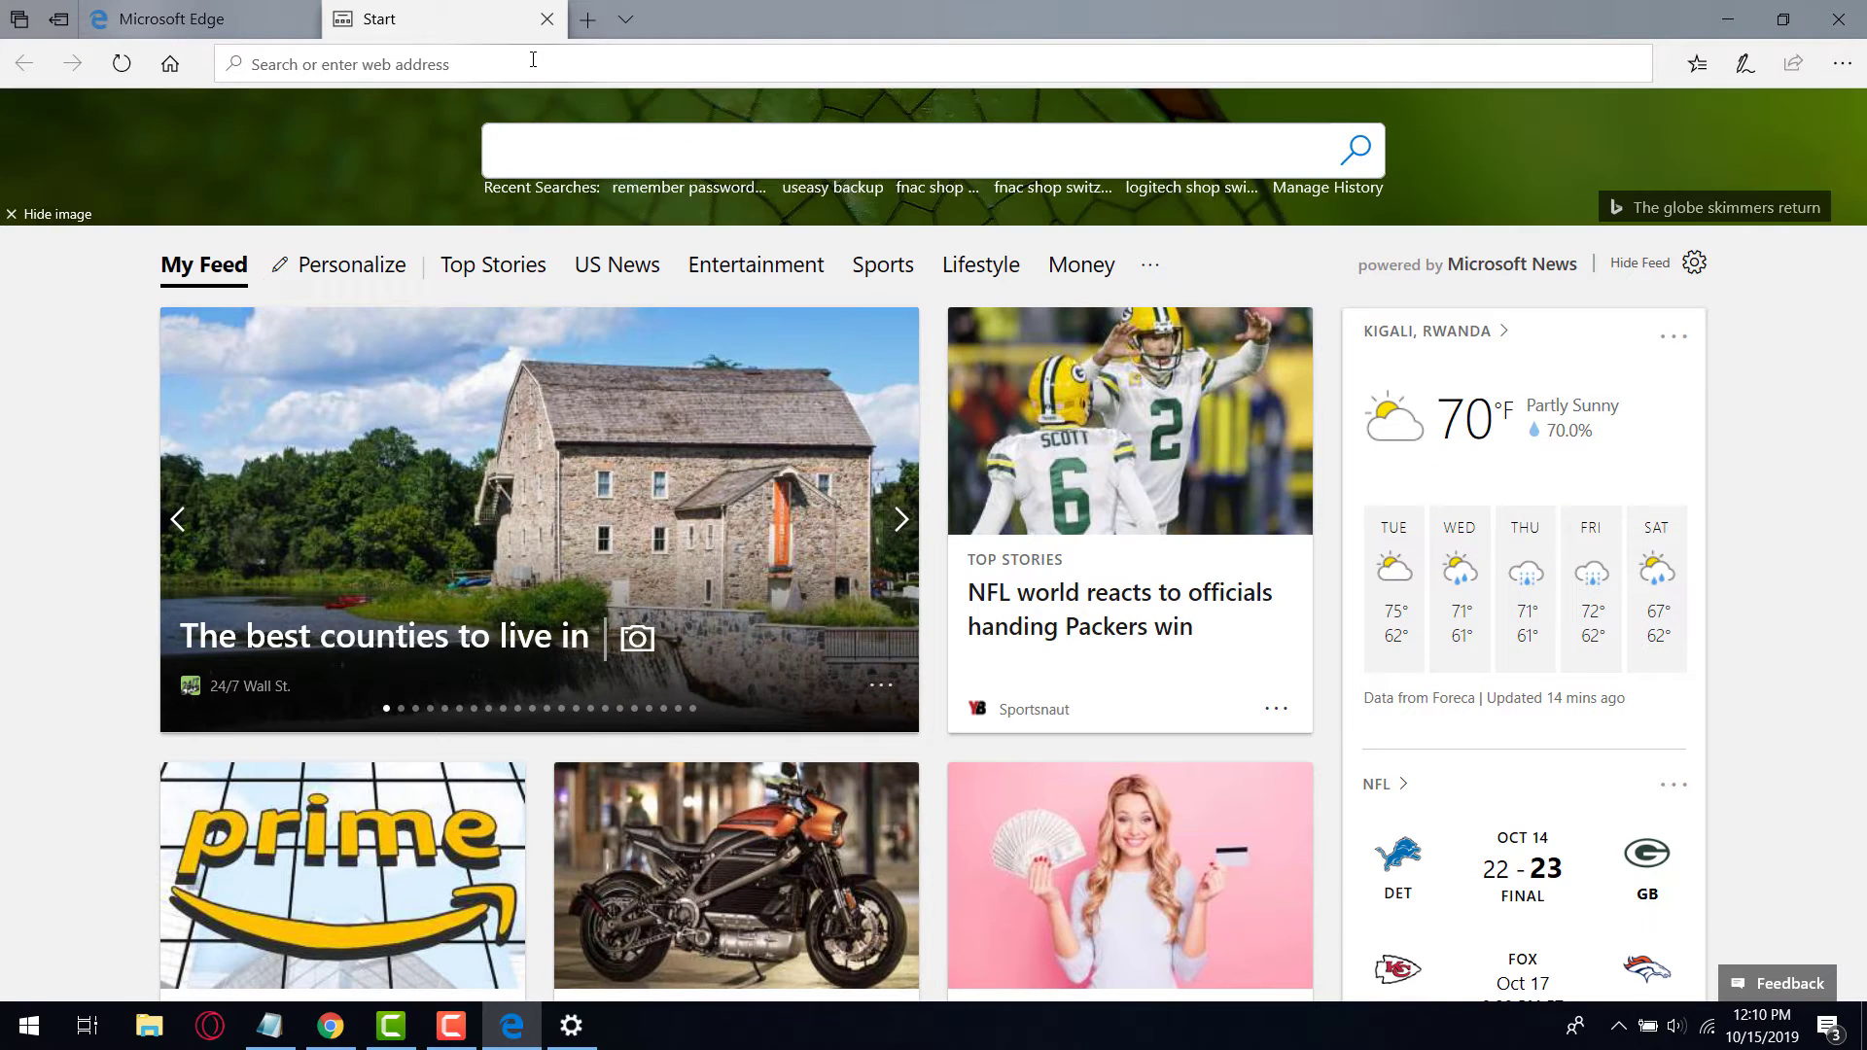
click(533, 59)
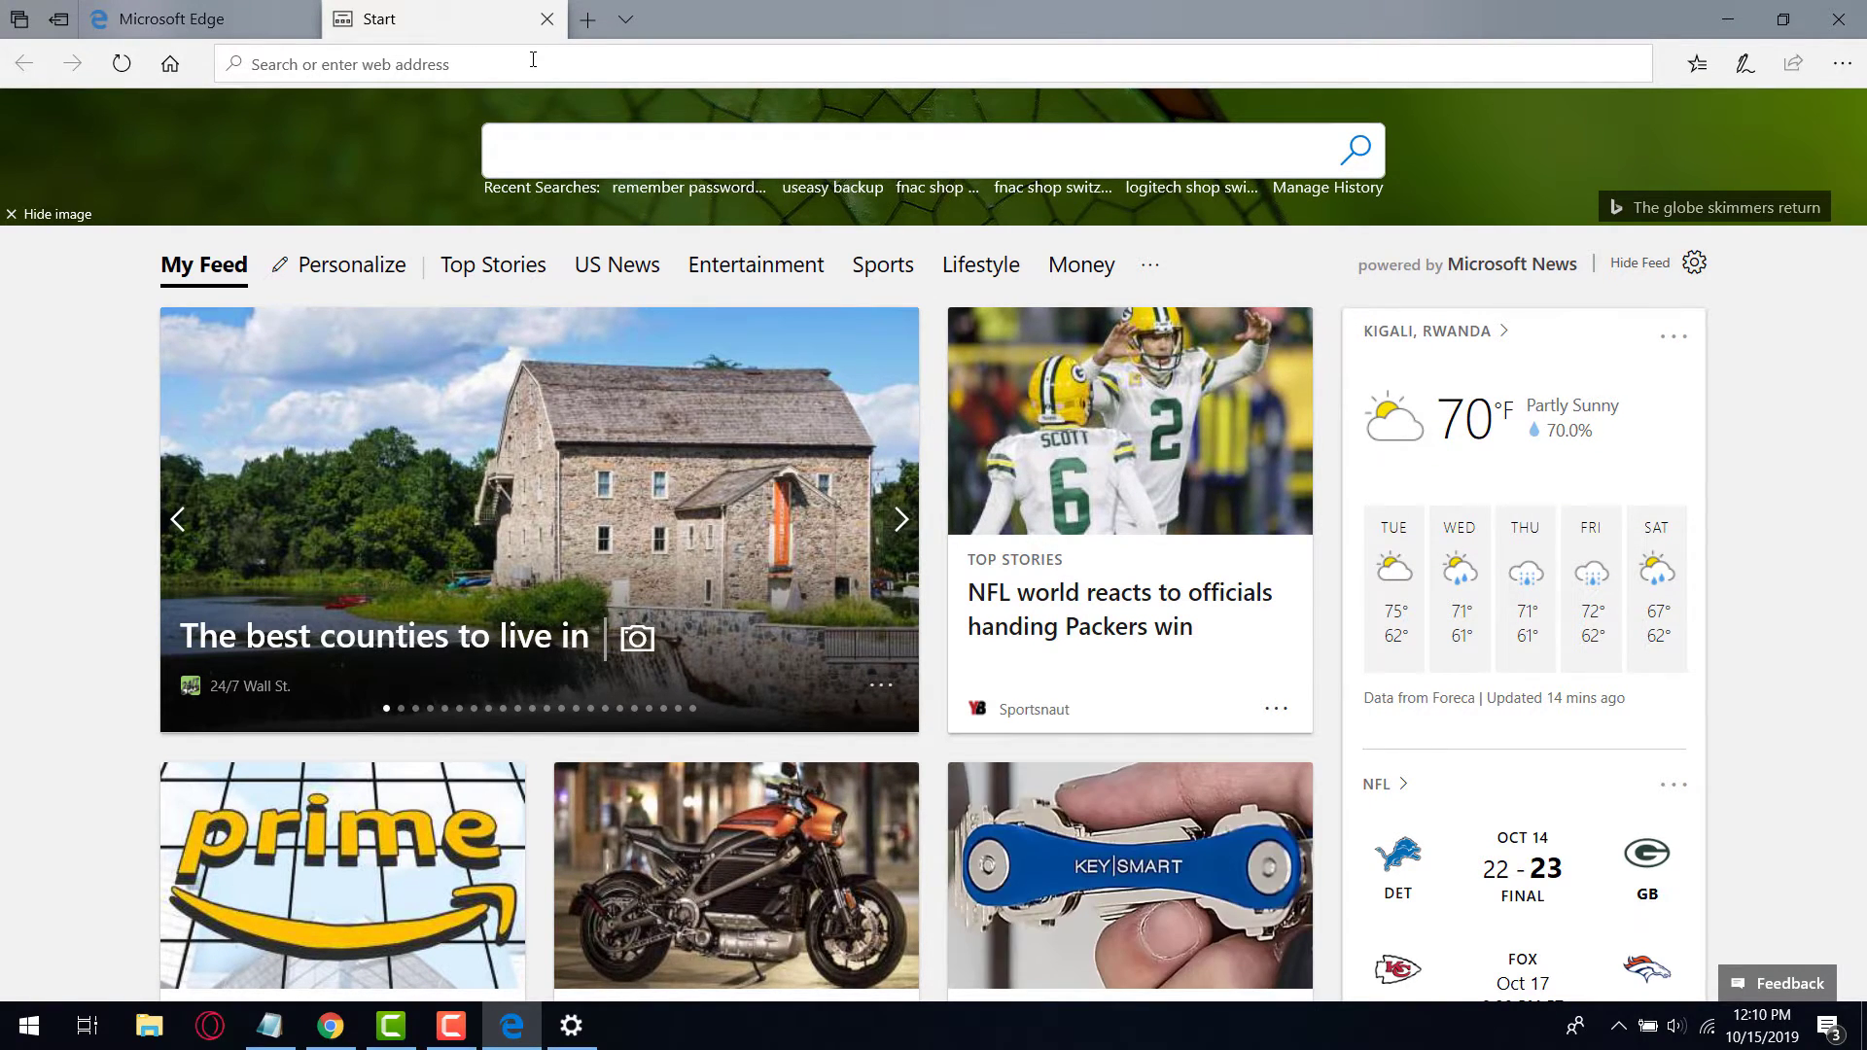
text(youtube)
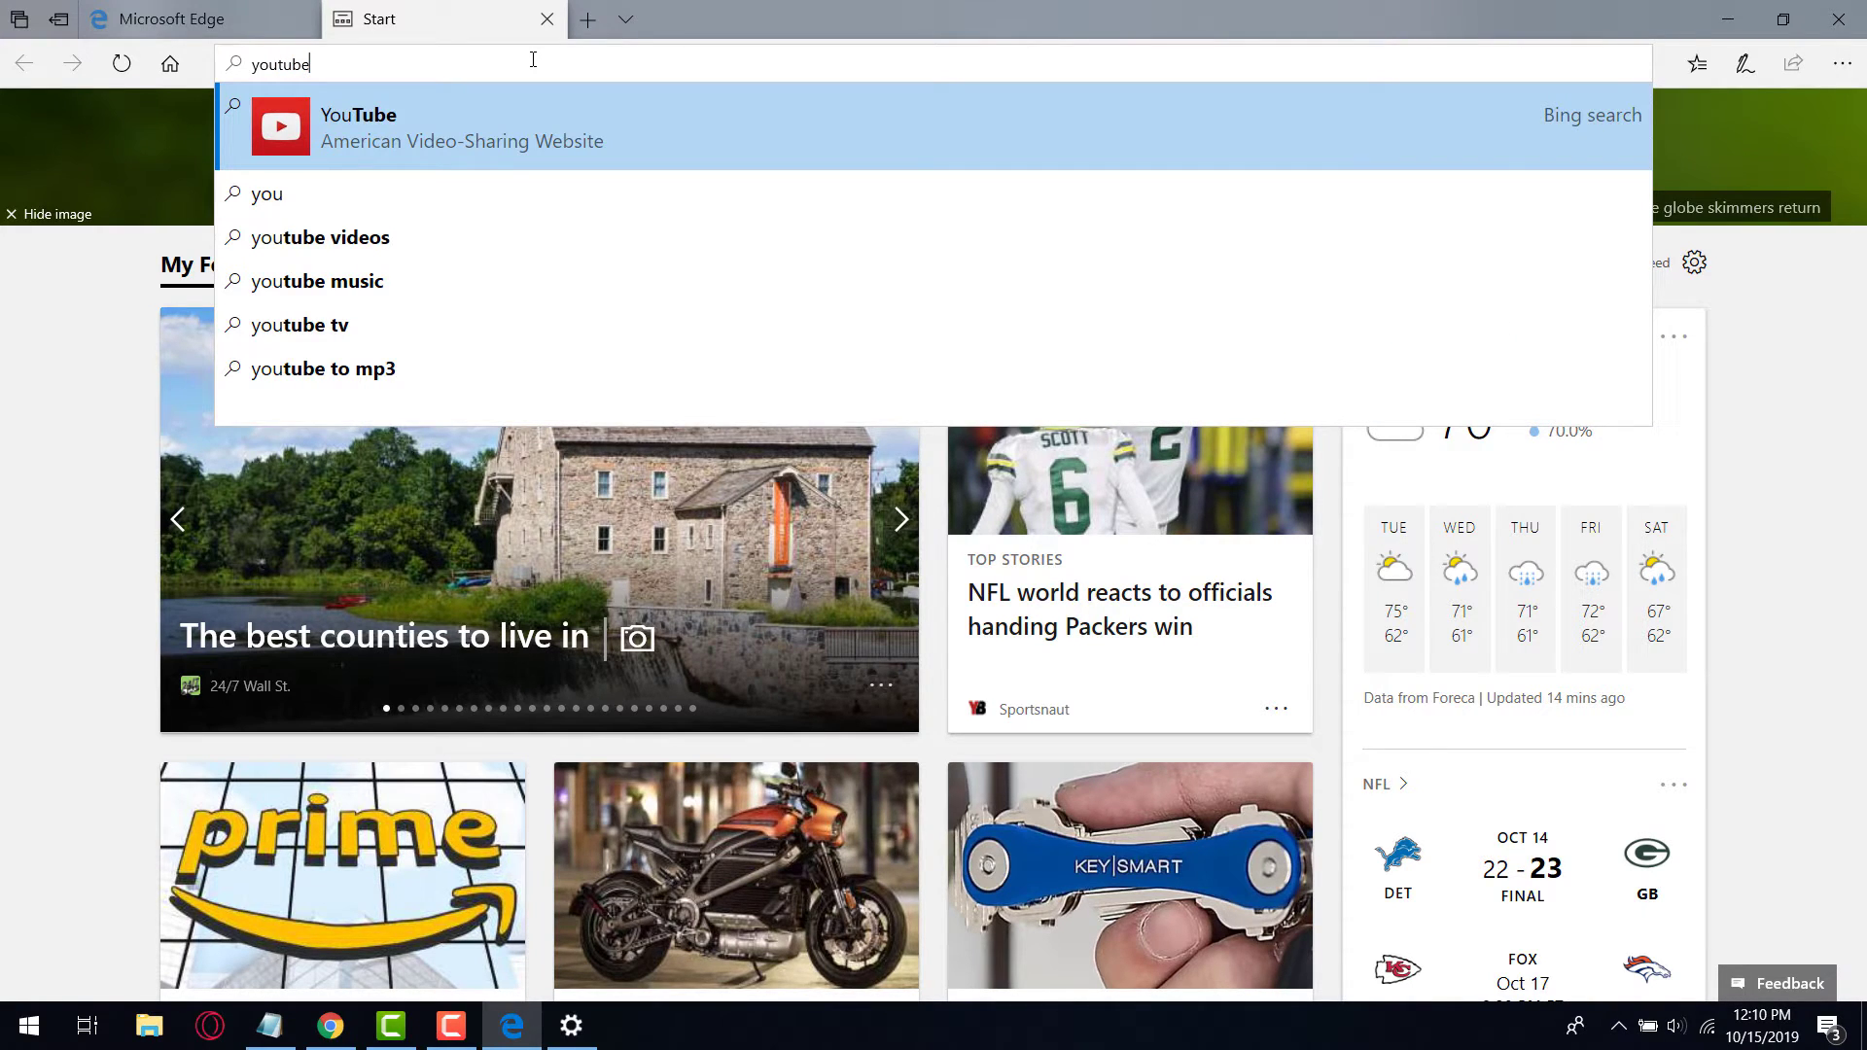
text(.com)
key(Return)
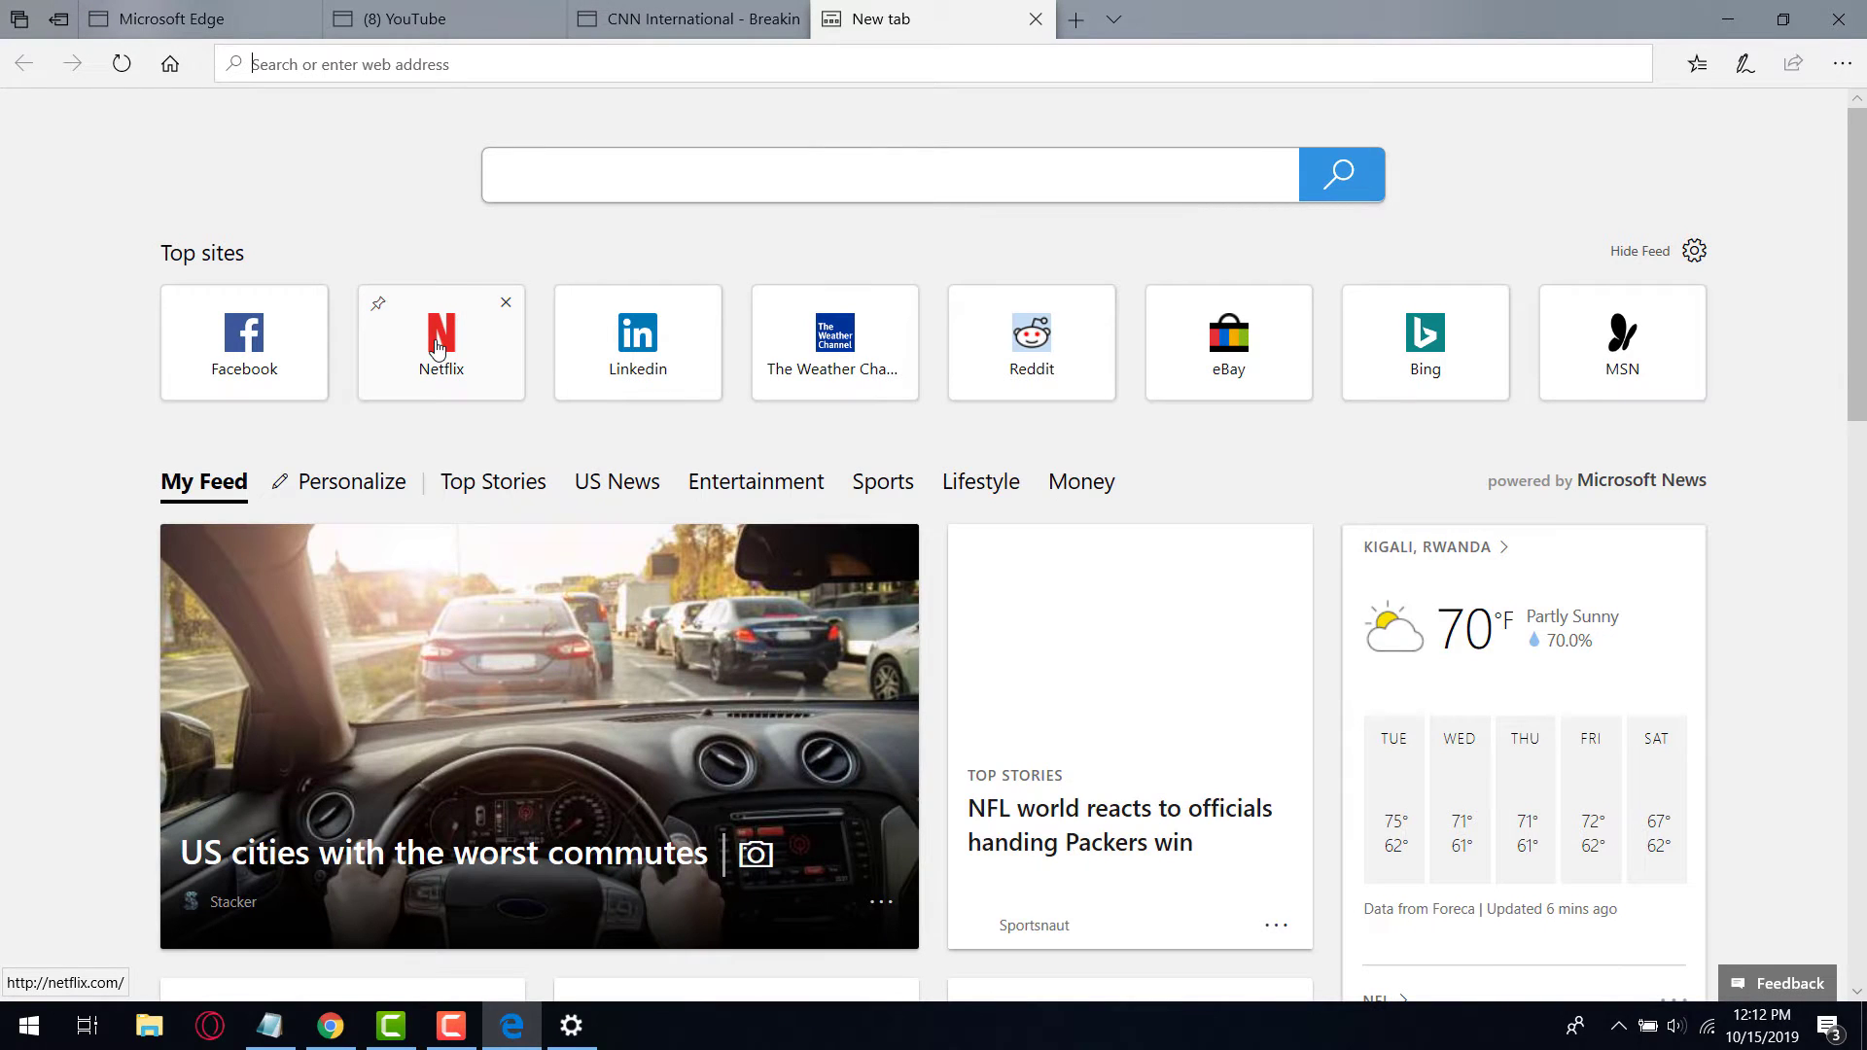
Step: Open Netflix from the Top sites tiles and scroll down to its FAQ
click(438, 348)
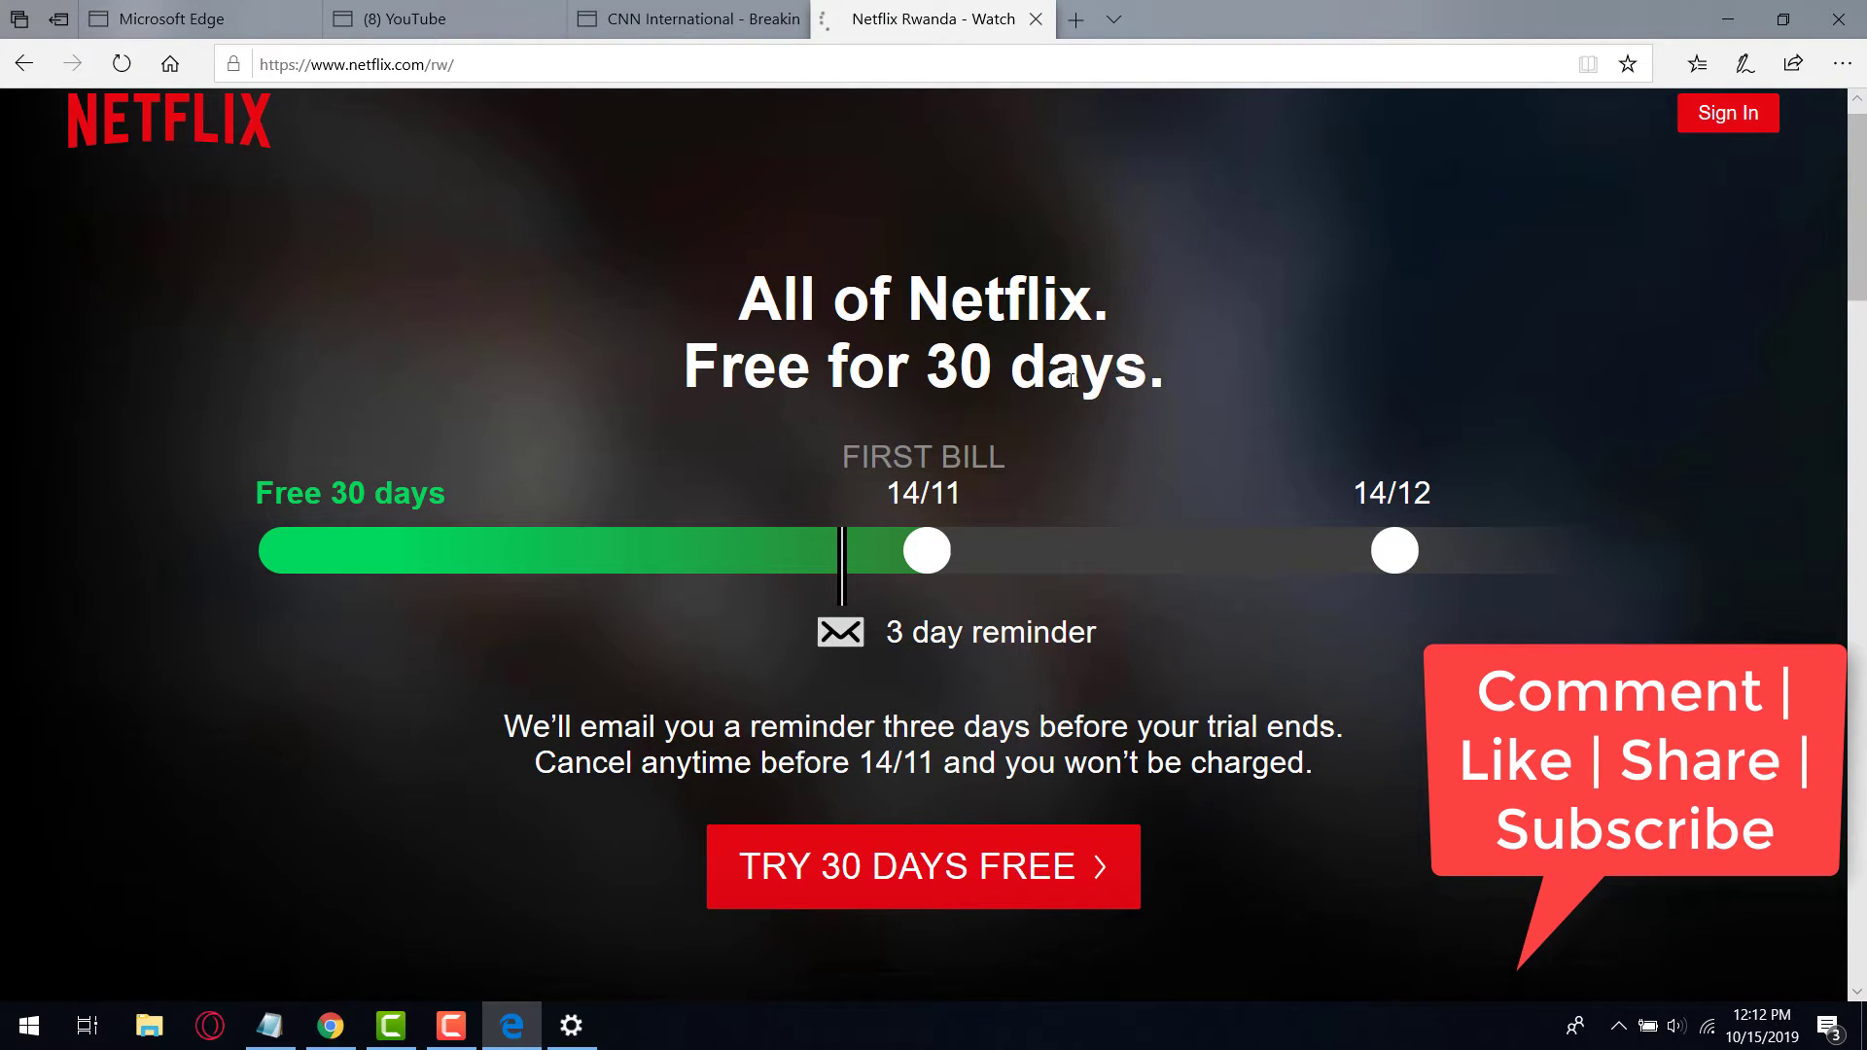
scroll(1319, 659, down, 8)
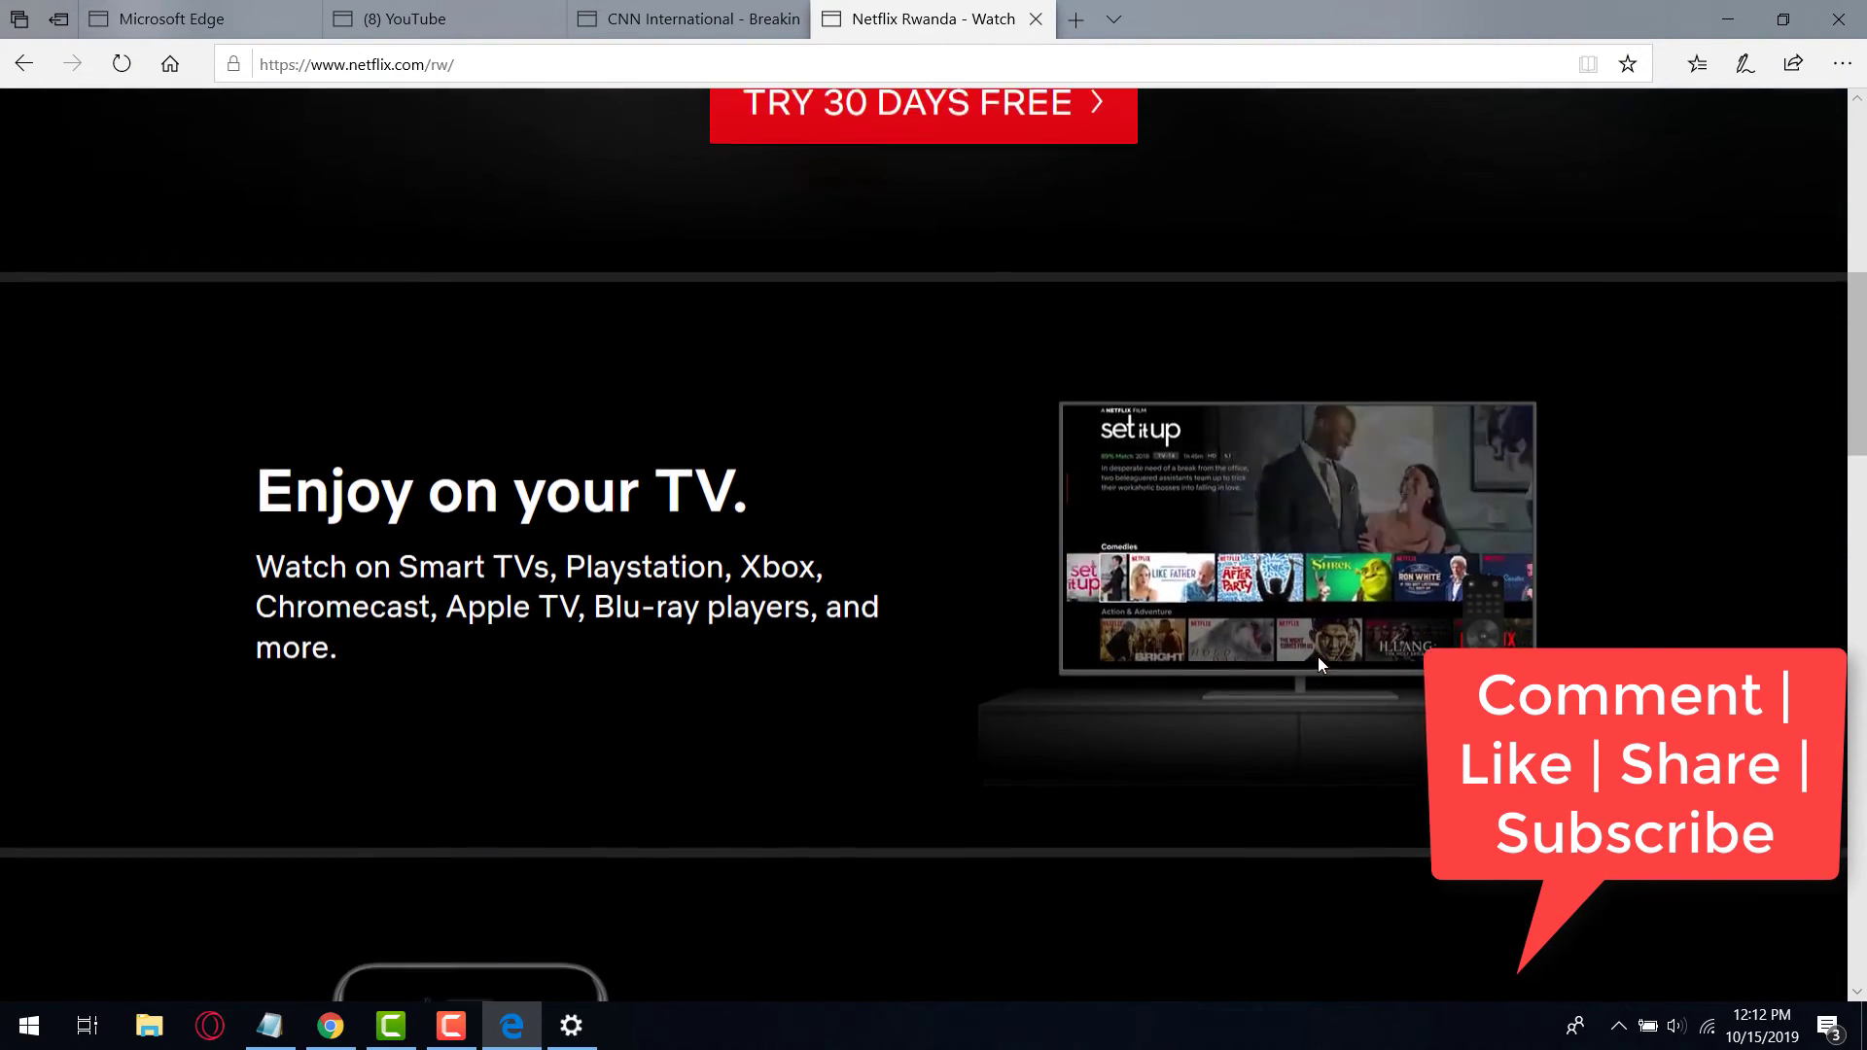
scroll(1319, 665, down, 7)
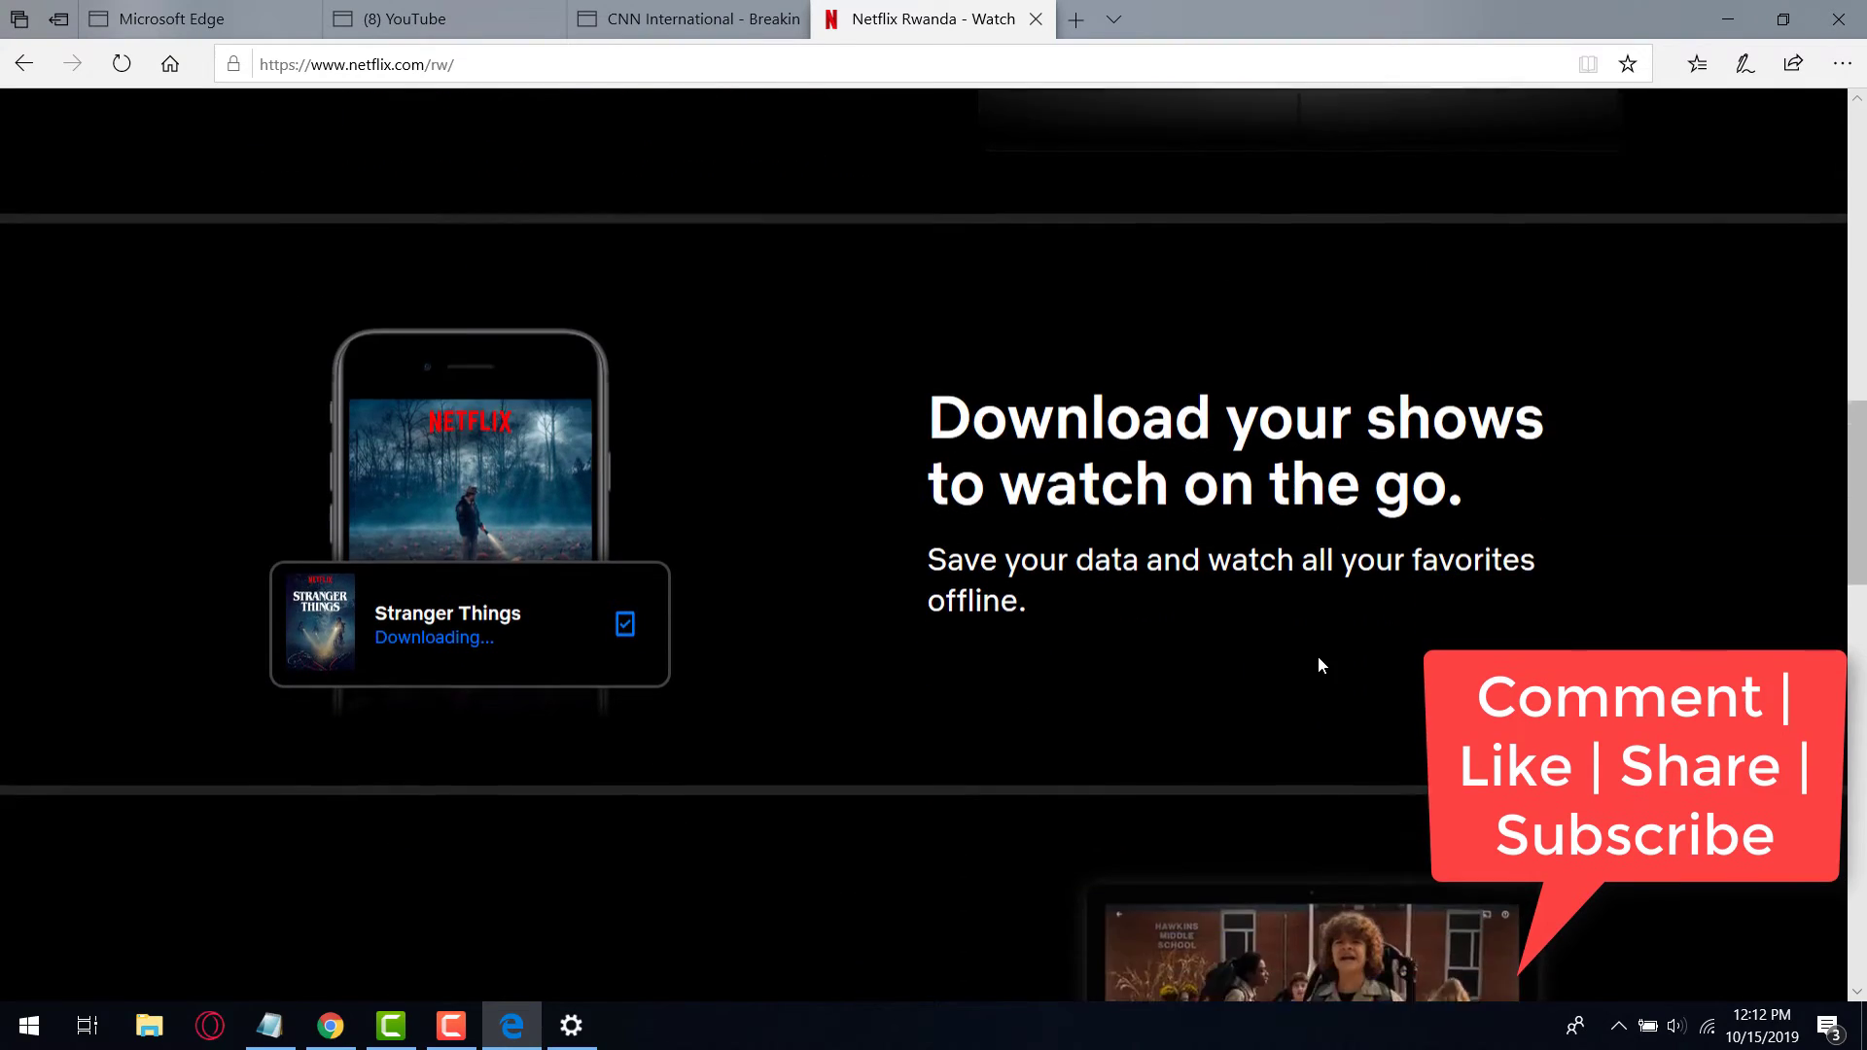
scroll(1319, 665, down, 7)
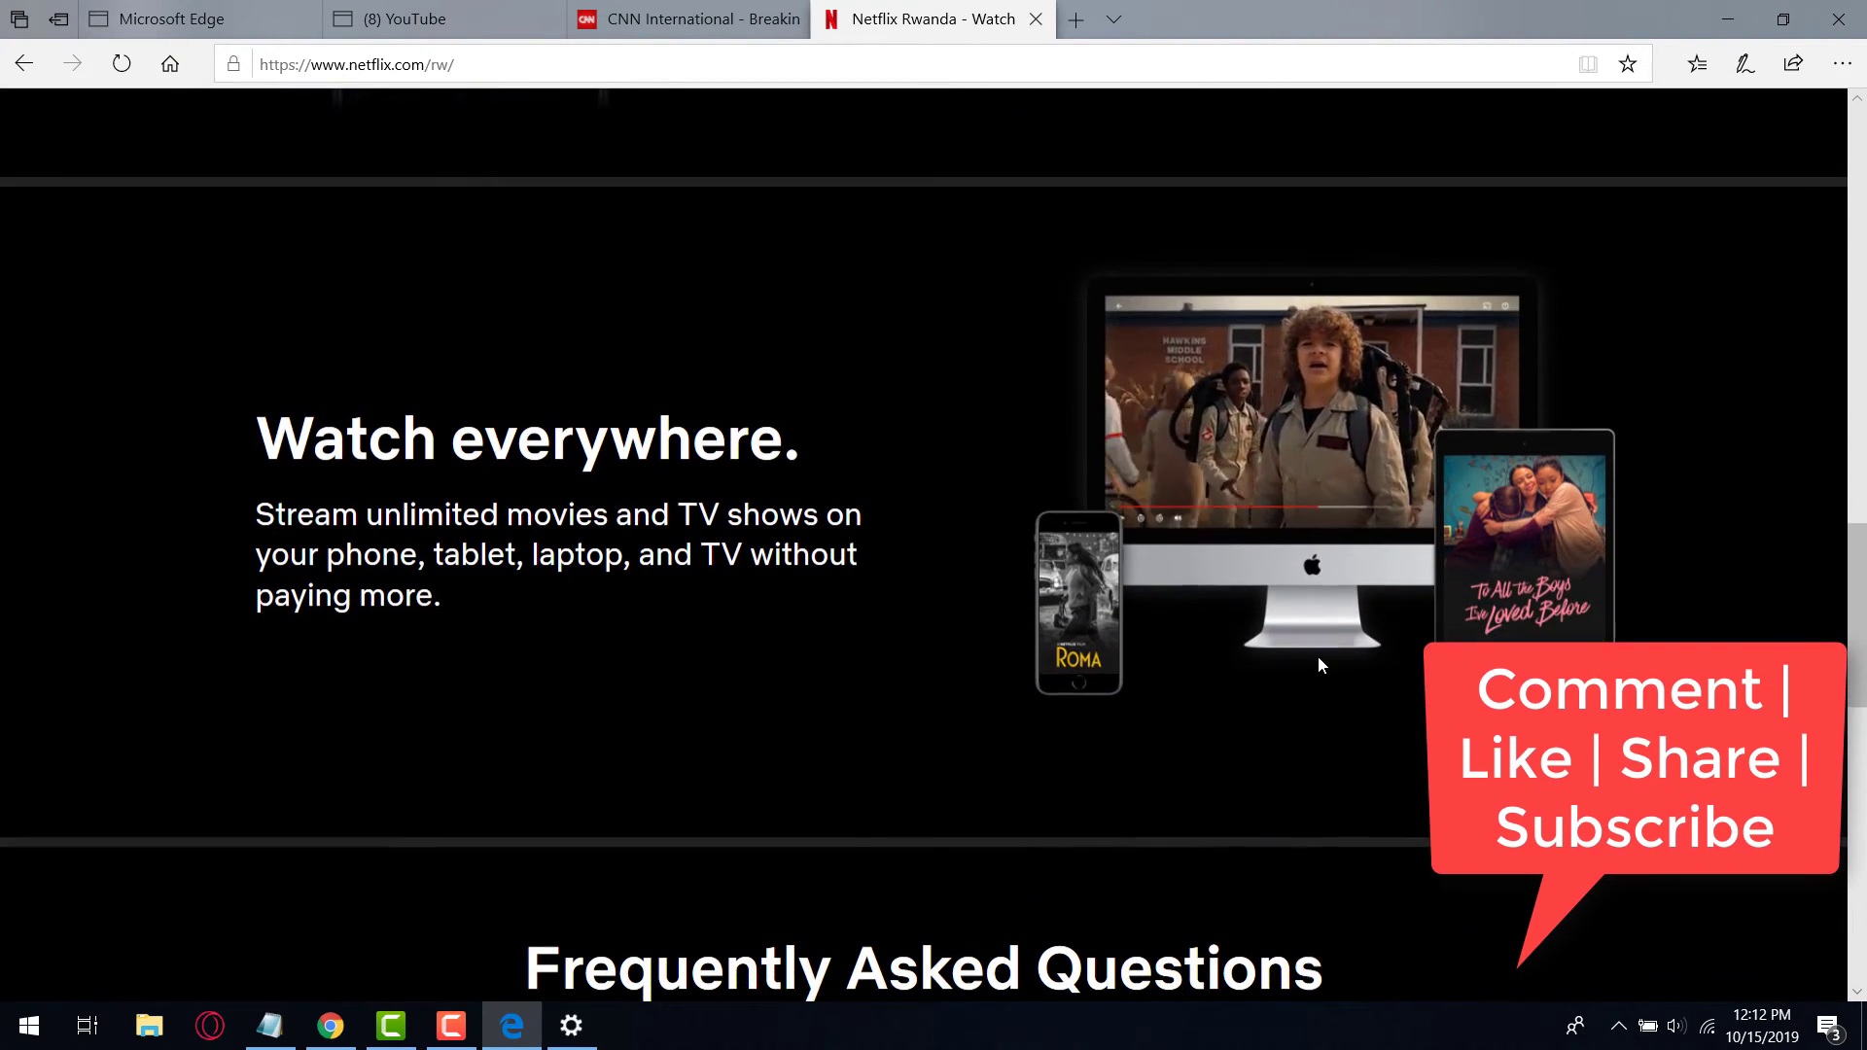
scroll(1319, 664, down, 9)
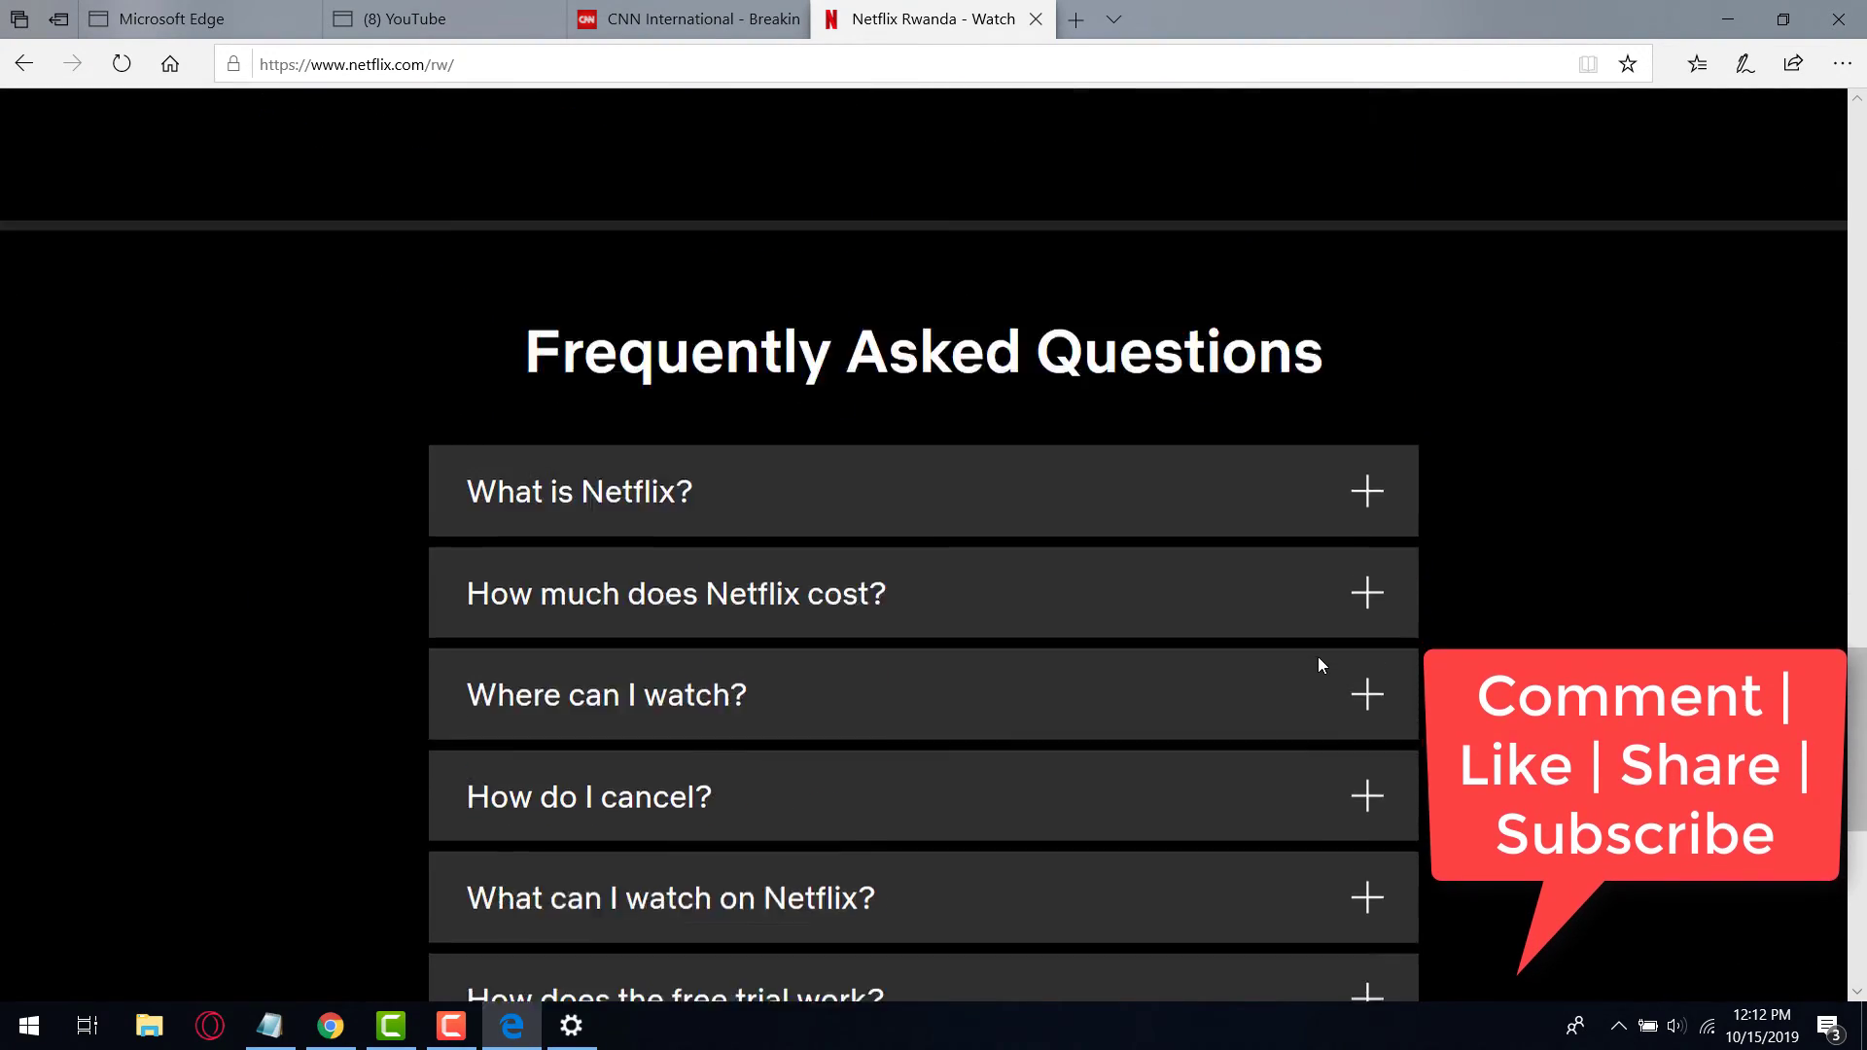
scroll(1319, 665, down, 4)
Step: On the CNN tab, open the black turtleneck article and scroll well down it
key(ctrl+shift+Tab)
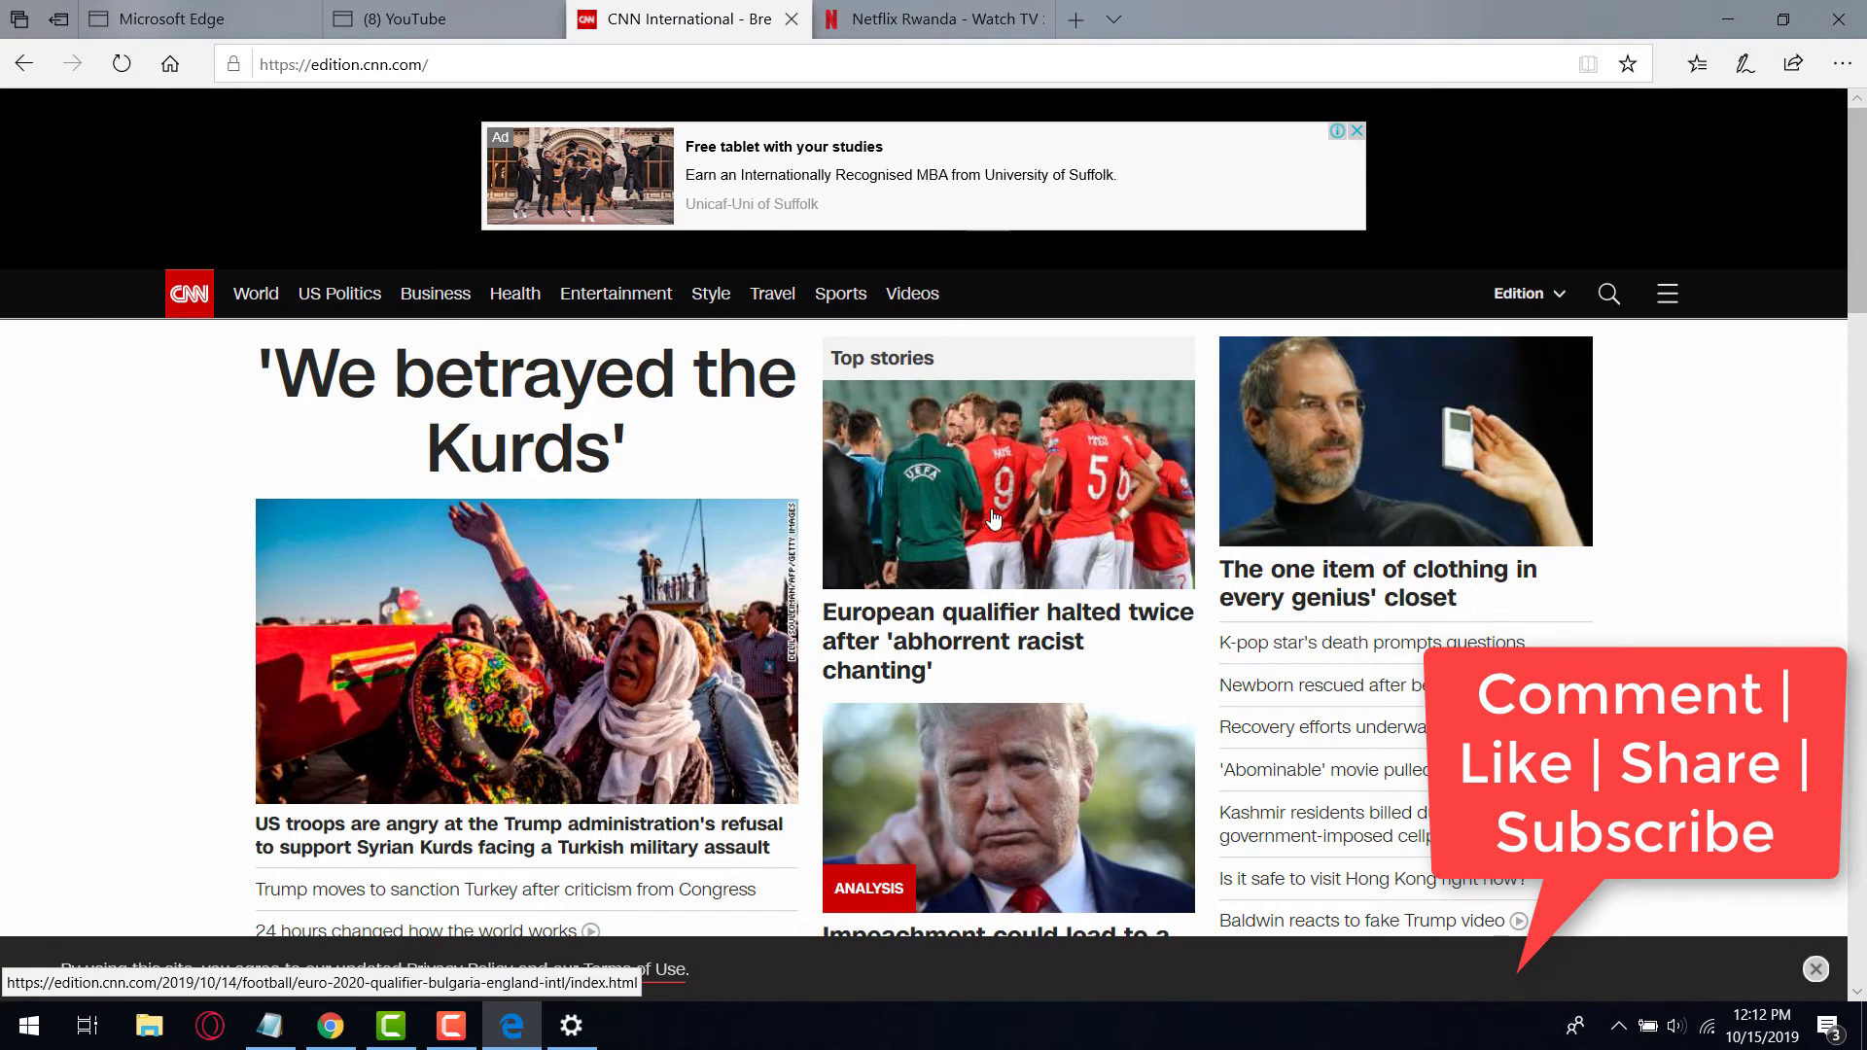
click(1151, 677)
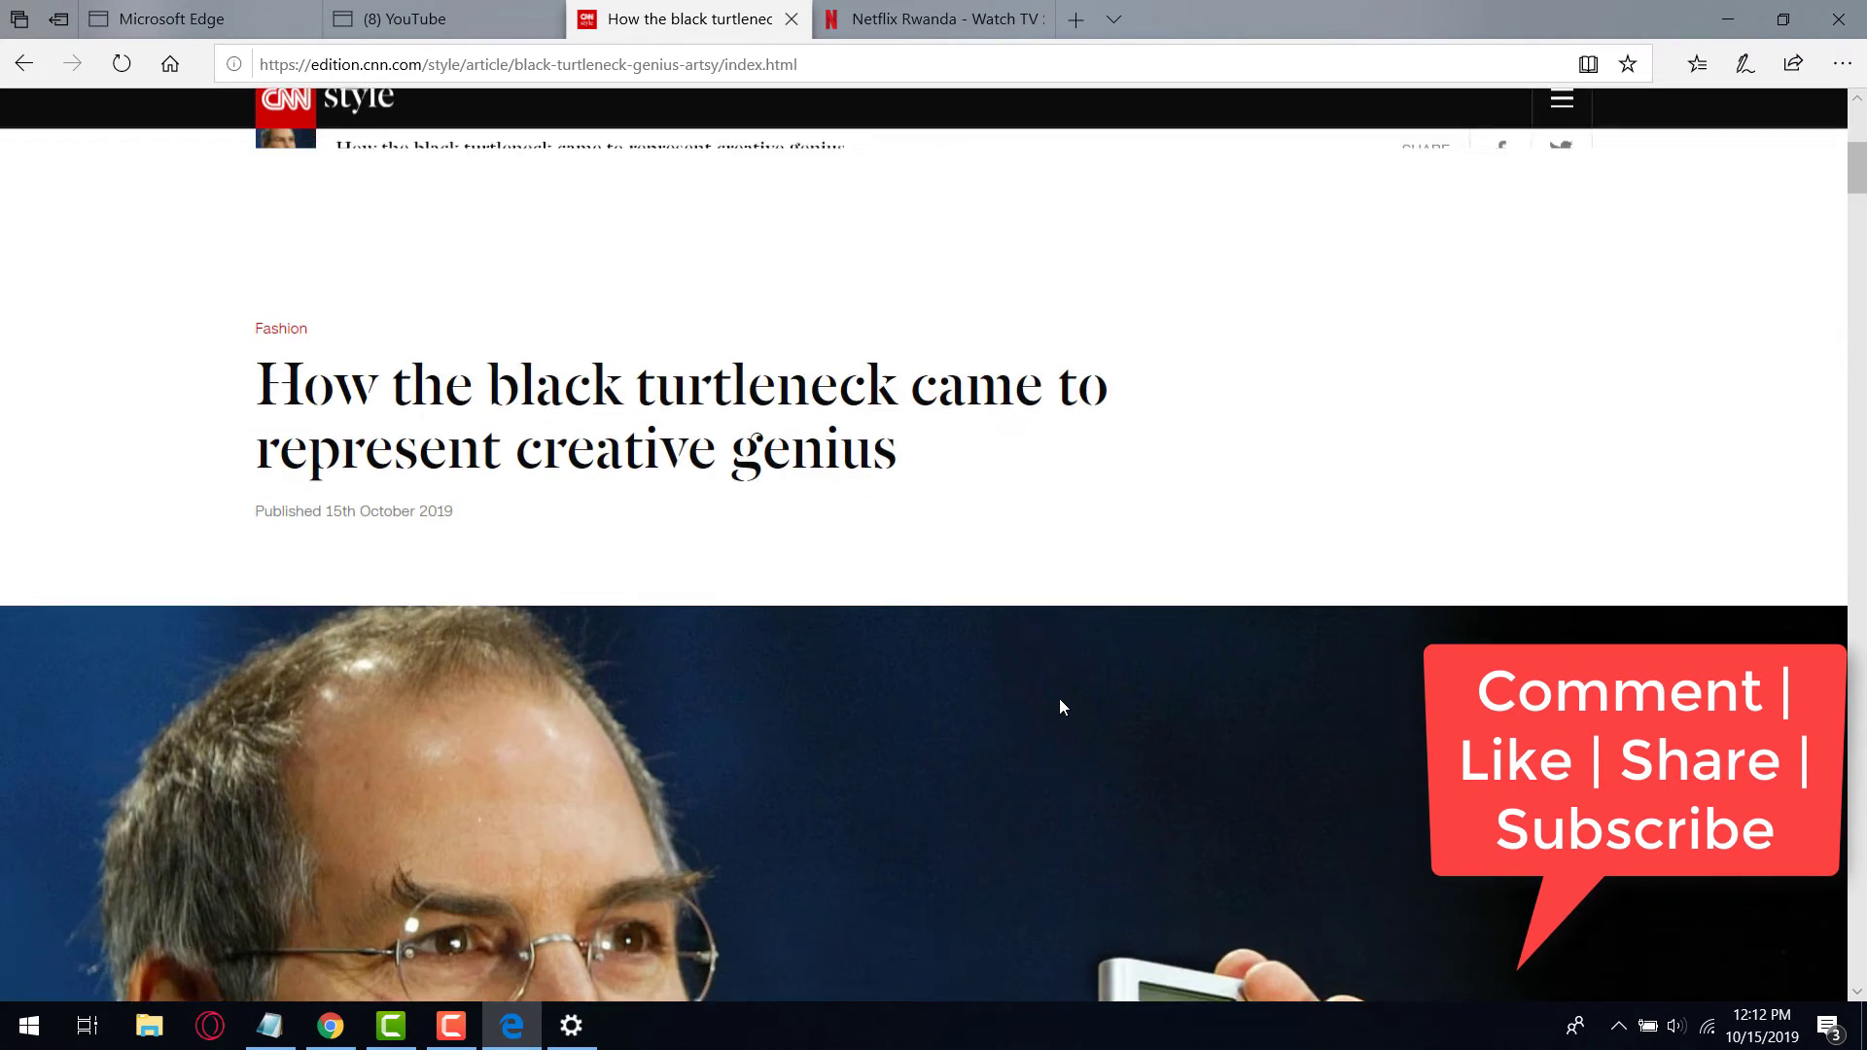
scroll(1059, 699, down, 6)
scroll(1061, 707, down, 3)
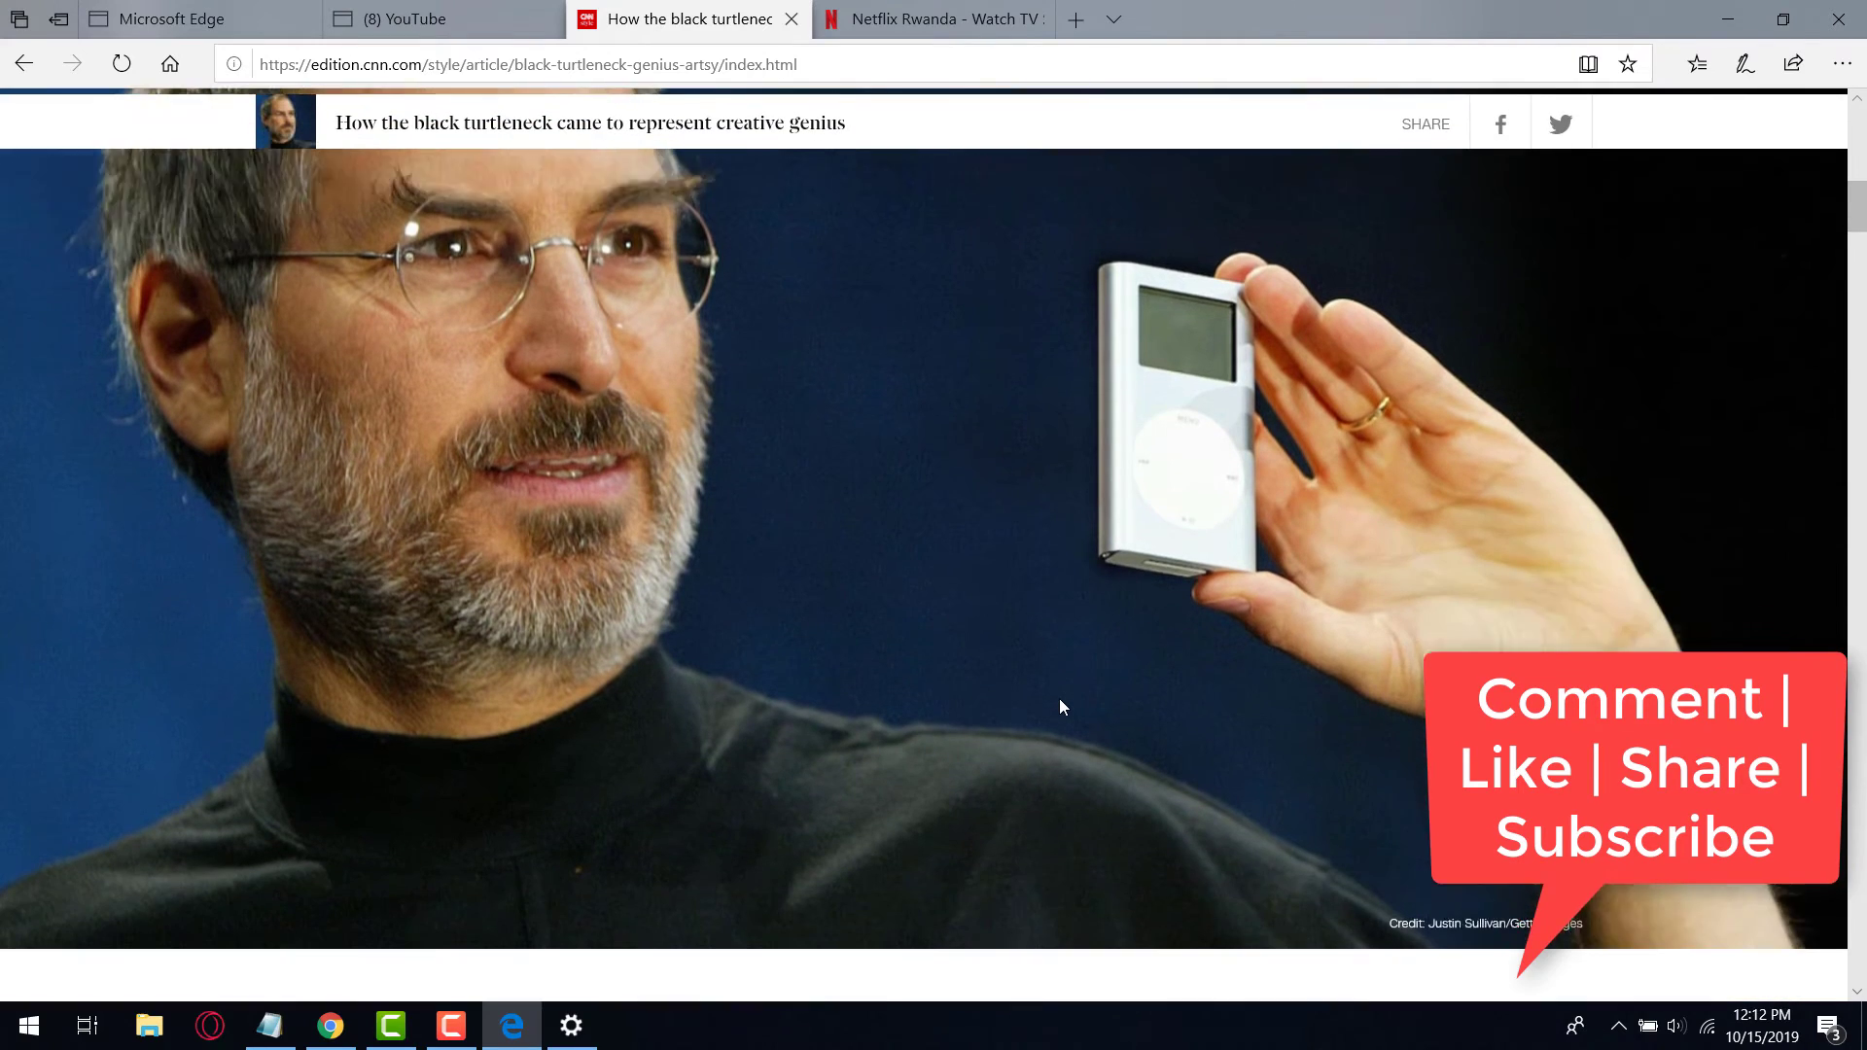
scroll(1059, 698, down, 1)
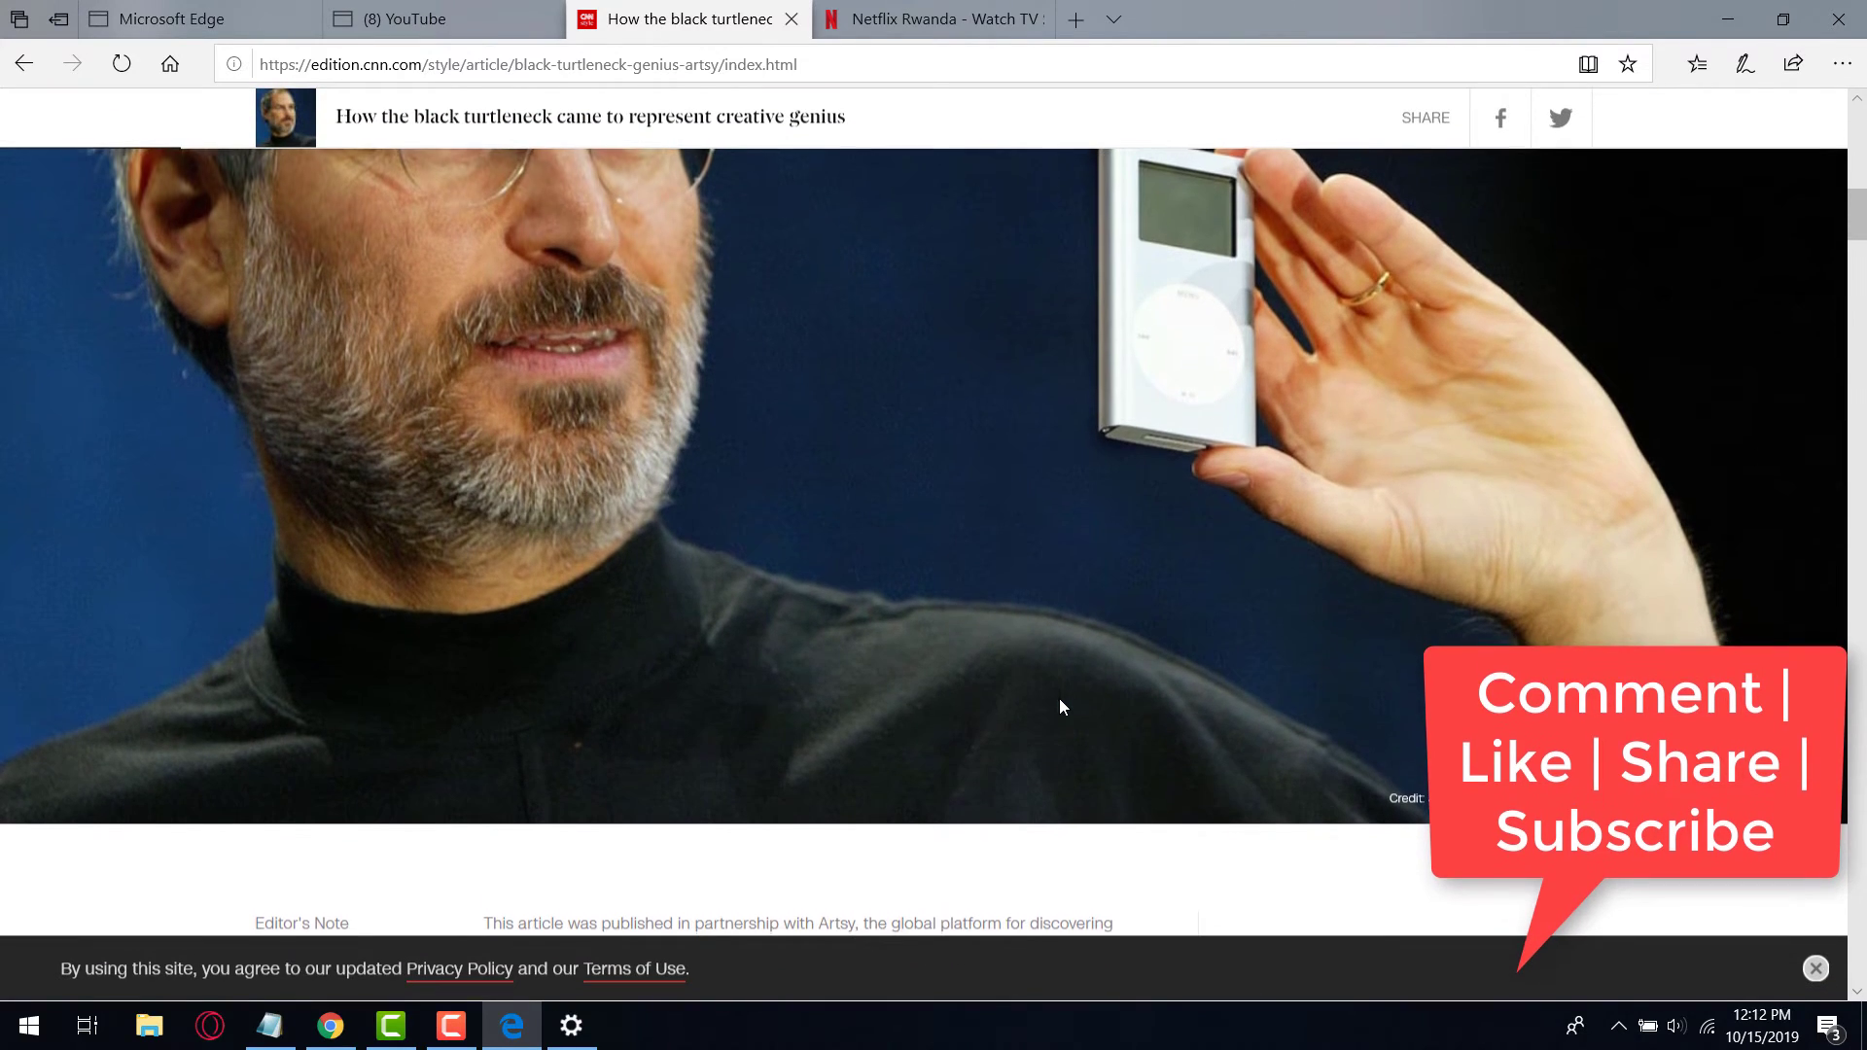
scroll(1059, 699, down, 12)
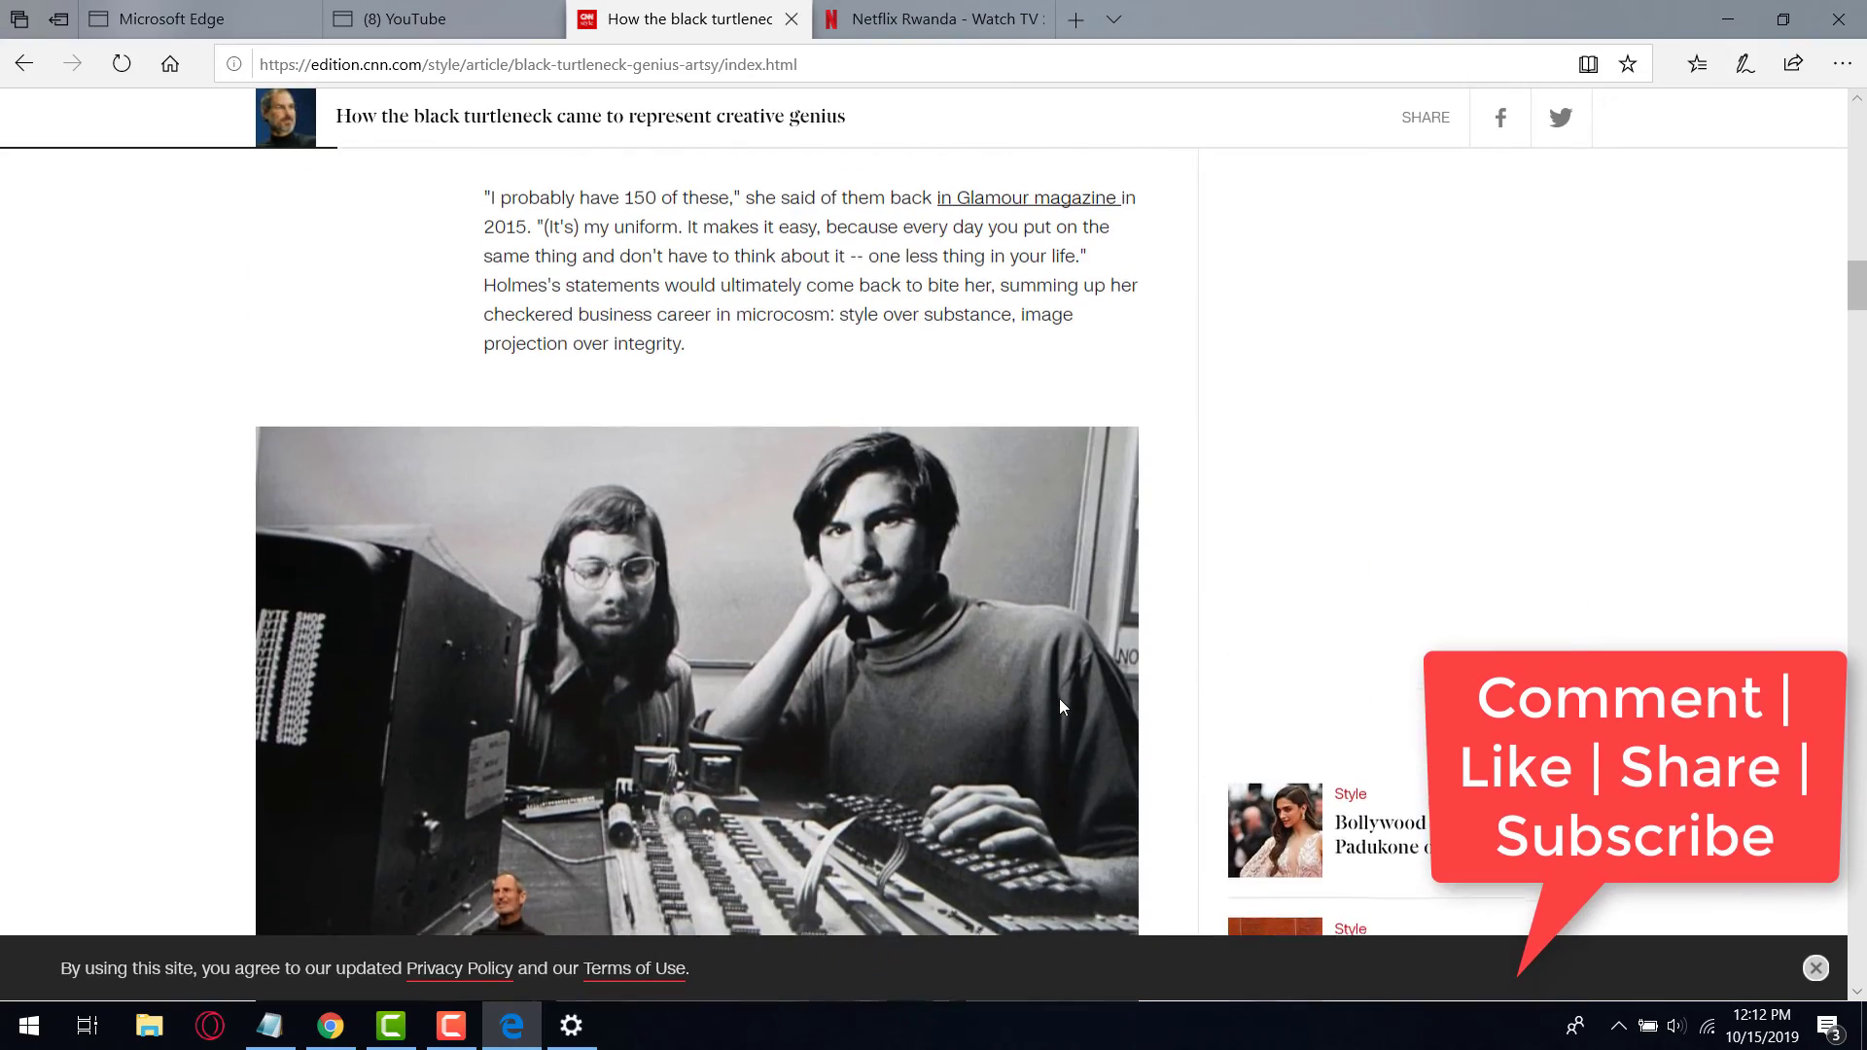
scroll(1059, 699, down, 10)
scroll(1060, 699, down, 20)
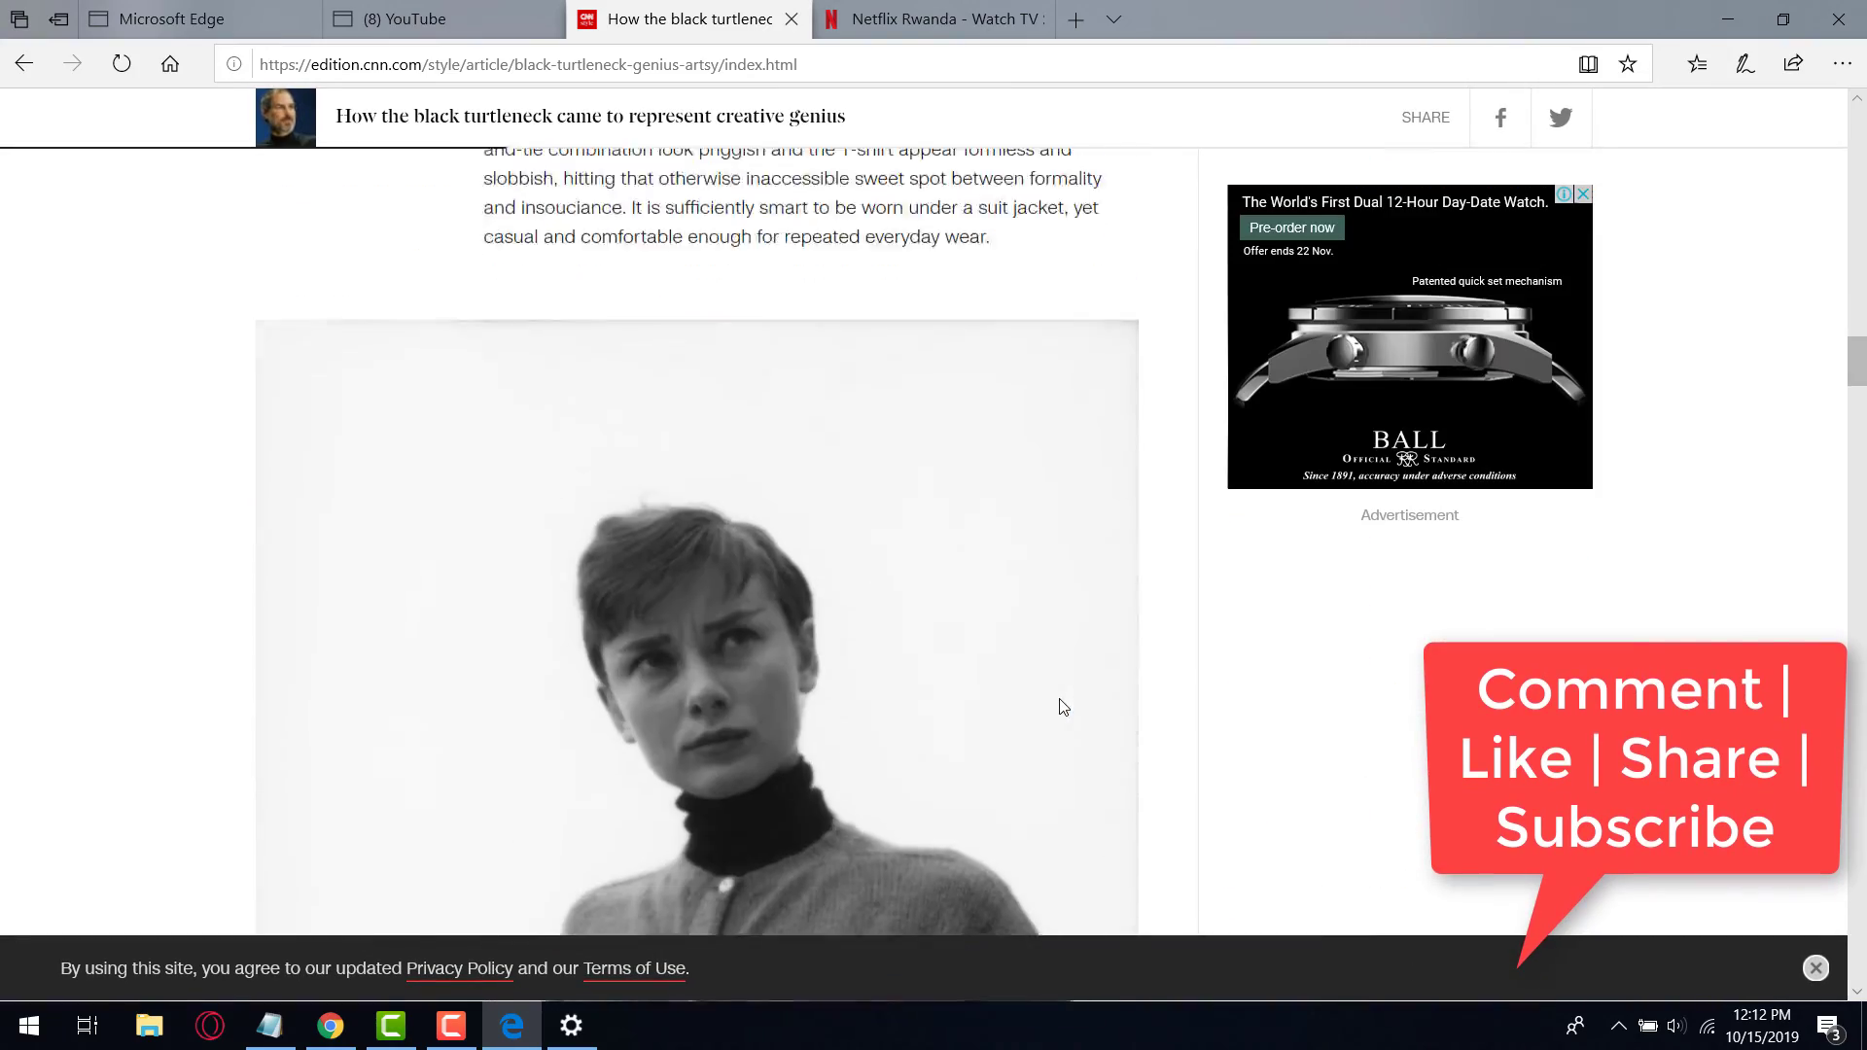